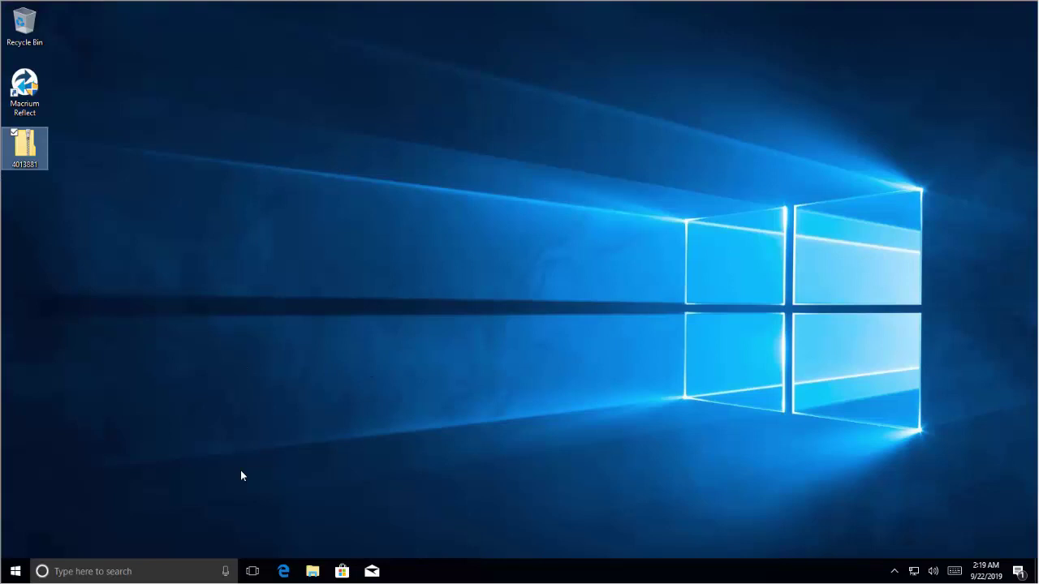
Open dotpdn.com/downloads/pdn.html in a new Edge tab
click(283, 571)
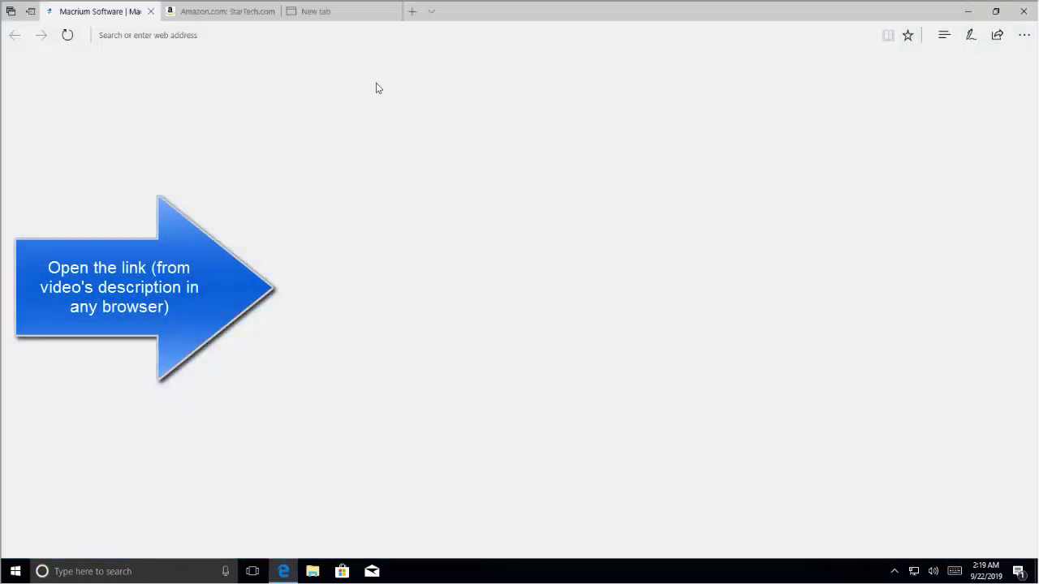
click(222, 13)
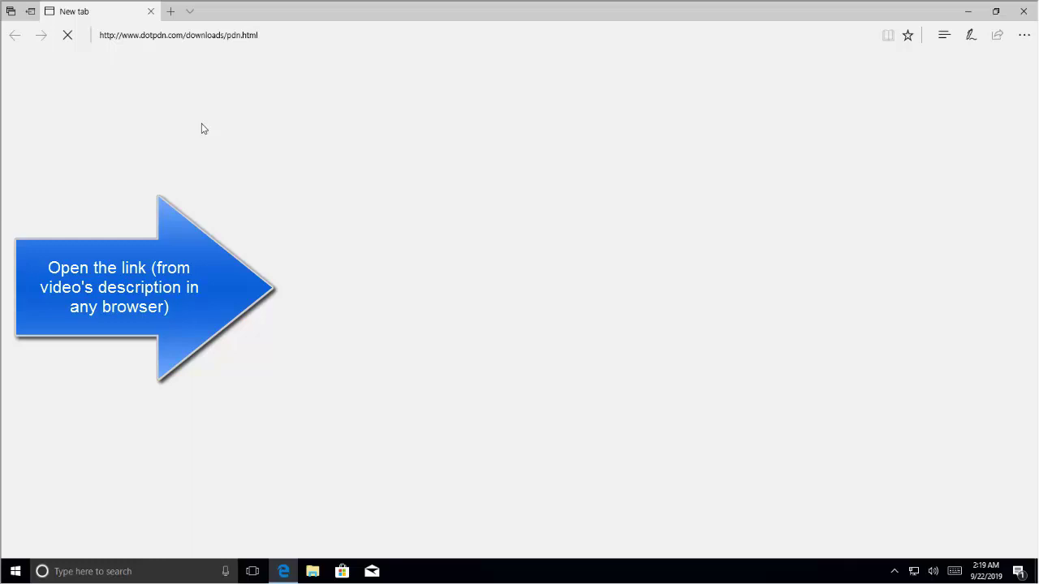
click(309, 41)
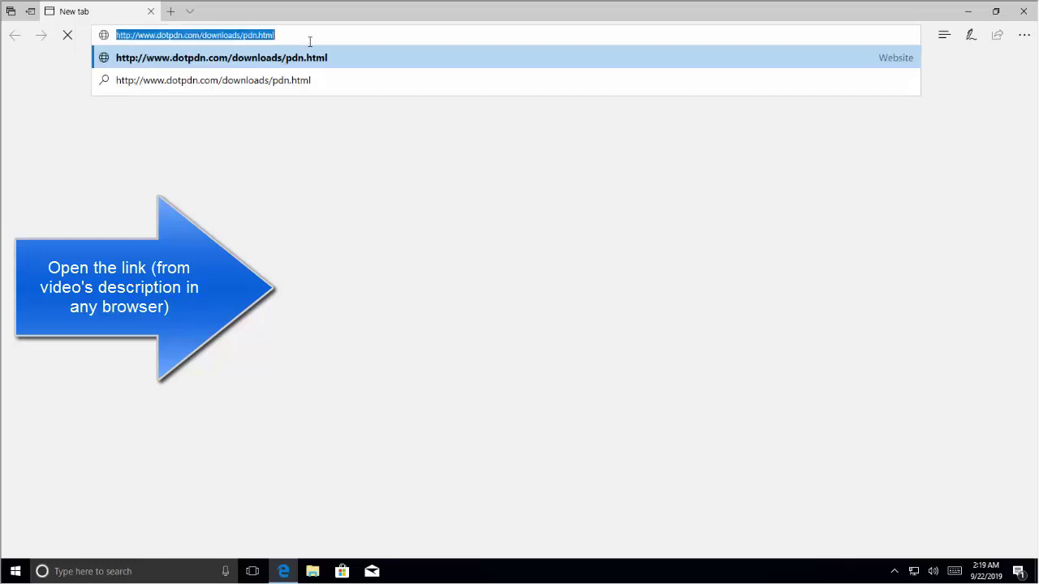
key(Return)
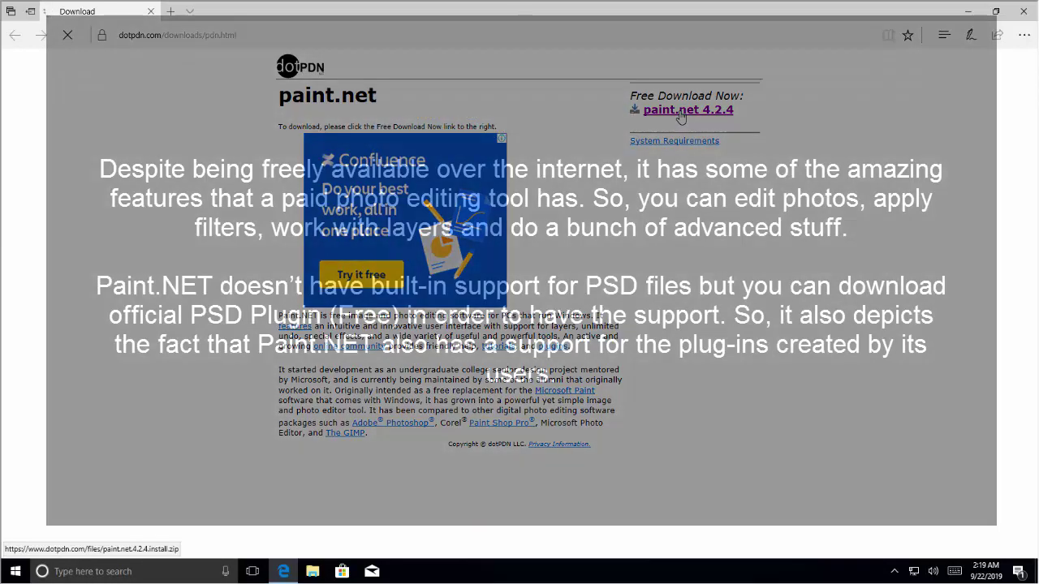
Download and save paint.net.4.2.4.install.zip from the paint.net 4.2.4 link
click(680, 111)
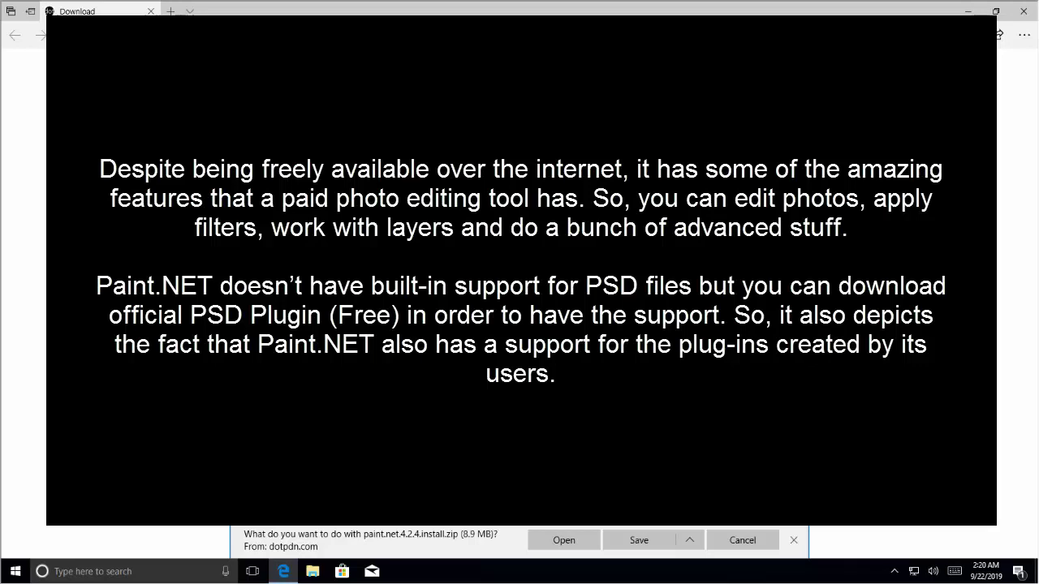
click(639, 541)
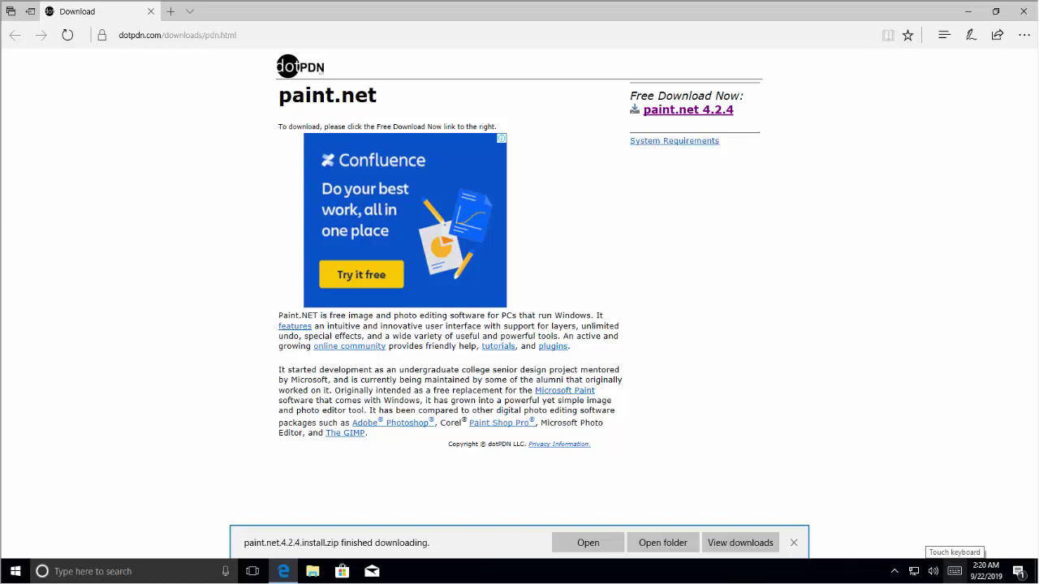
Load the psdplugin.codeplex.com download link in a new tab until the psdplugin.zip prompt appears
click(169, 11)
text(https://psdplugin.codeplex.com/downloads/get/872317)
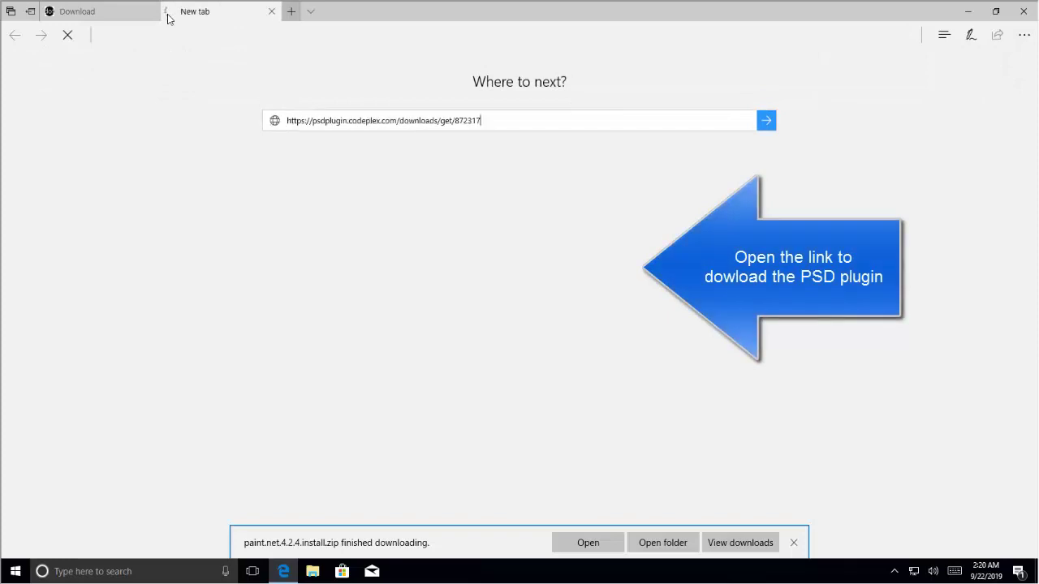
key(Return)
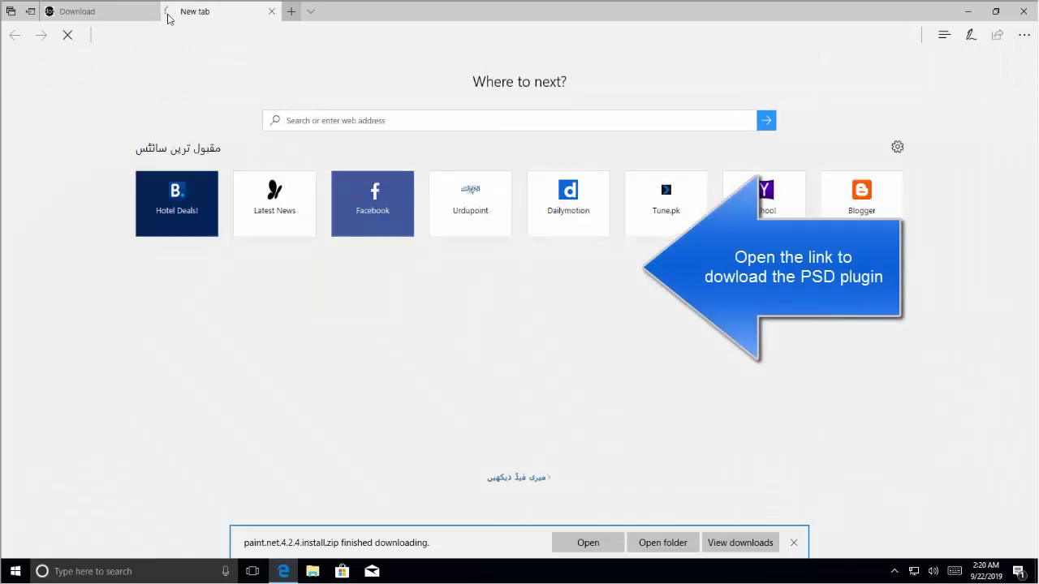
click(99, 15)
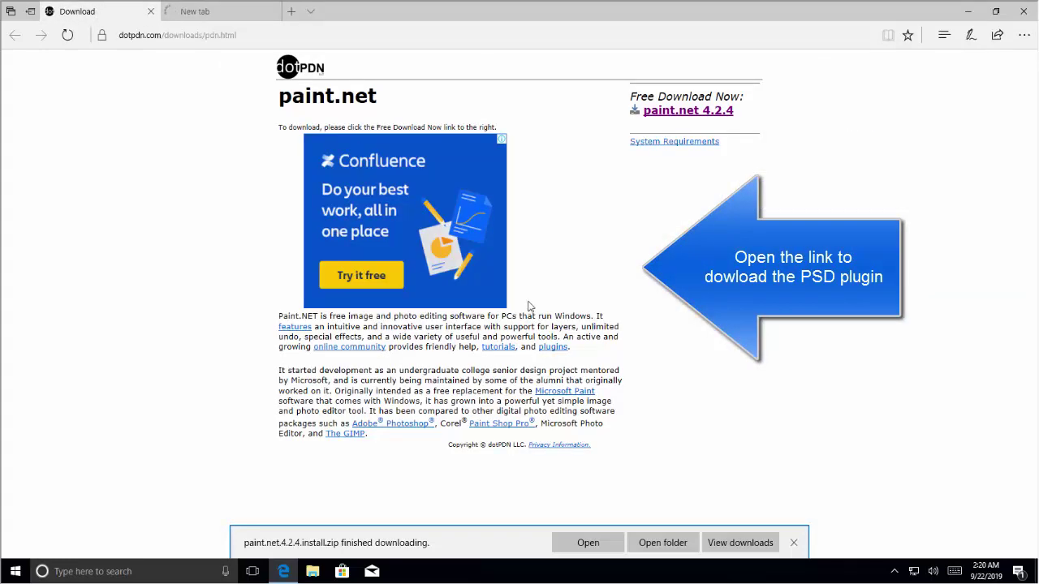
click(214, 16)
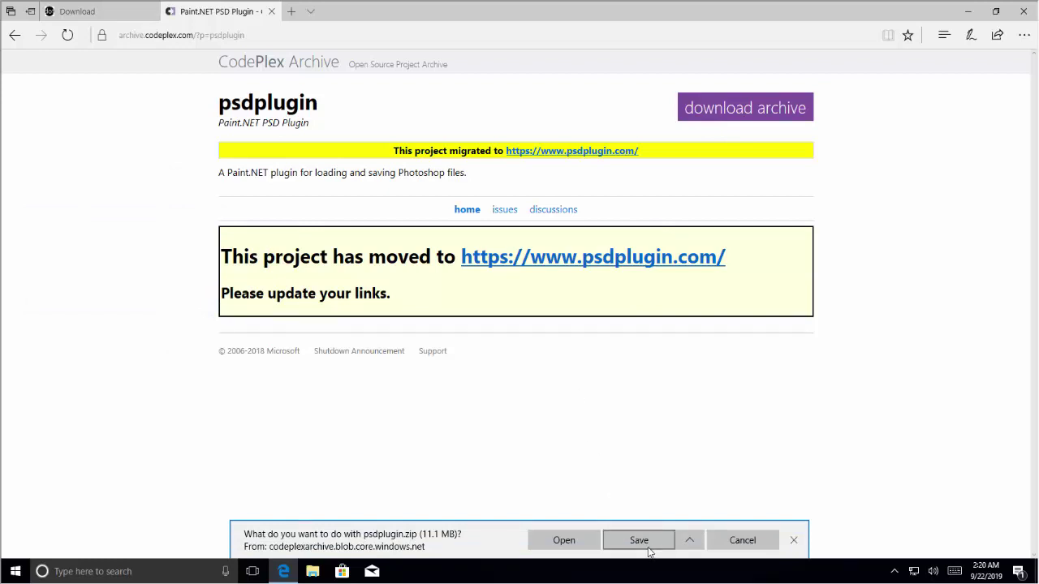
Save psdplugin.zip and override the SmartScreen block with Download unsafe file
click(641, 542)
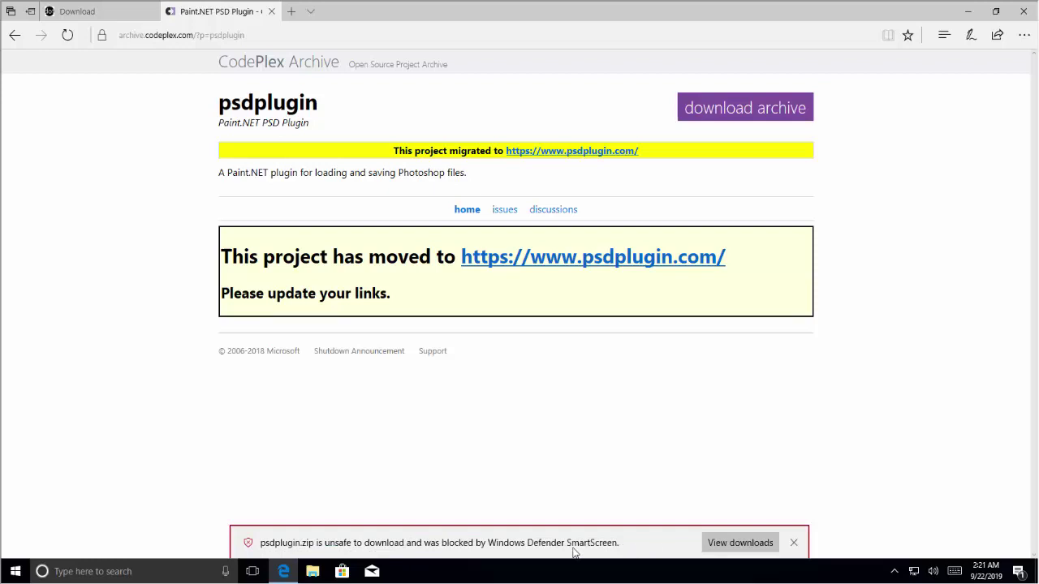
click(717, 550)
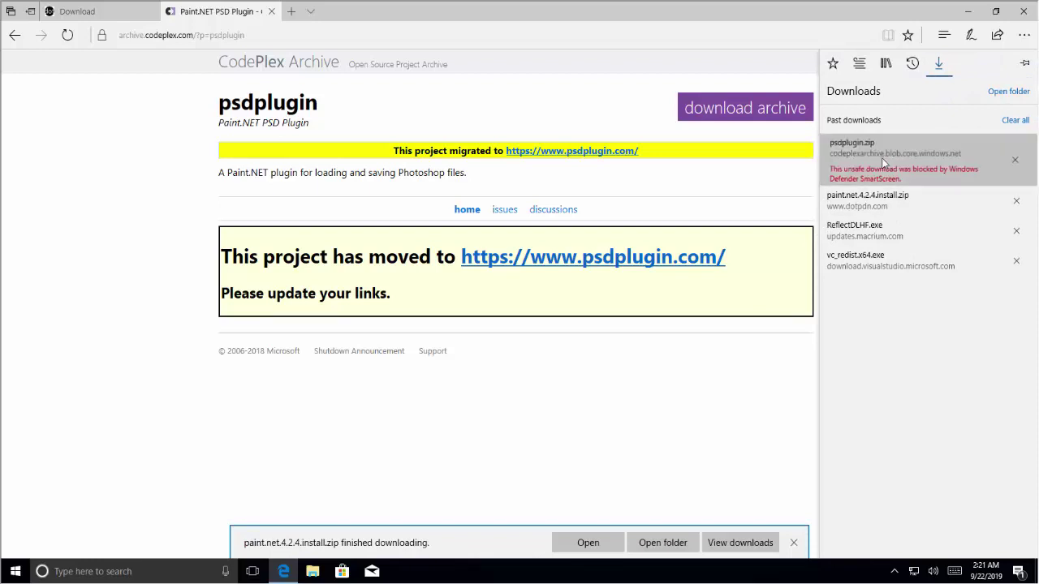
right_click(883, 163)
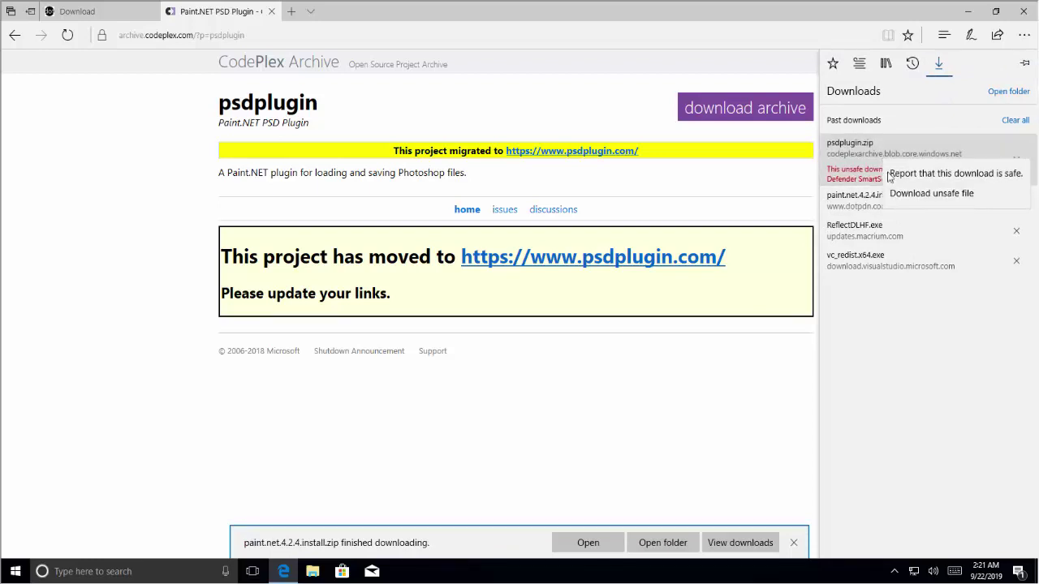
click(896, 194)
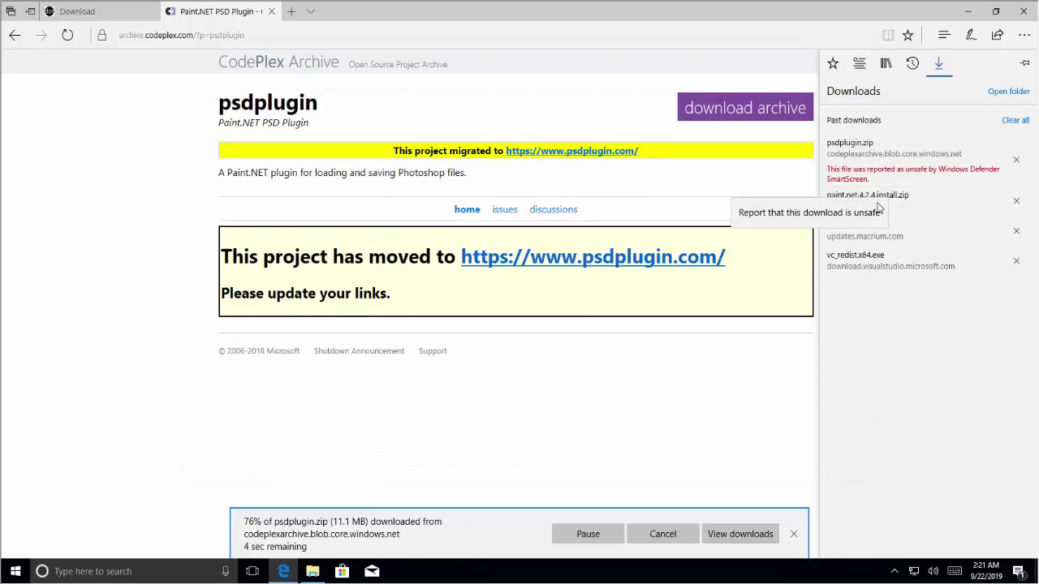
Launch the paint.net 4.2.4 installer from its zip and allow it to make changes
click(315, 572)
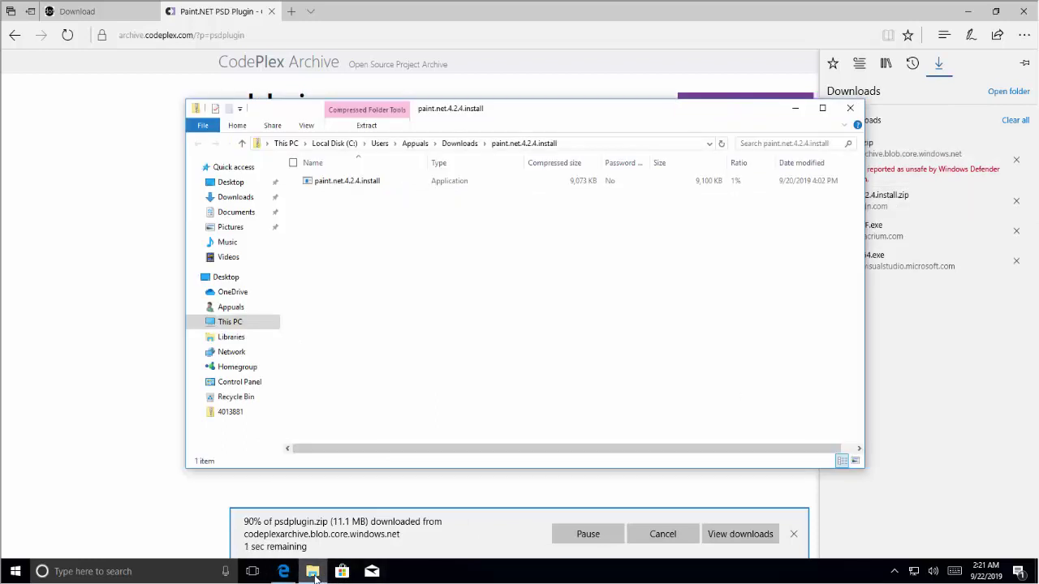
click(357, 185)
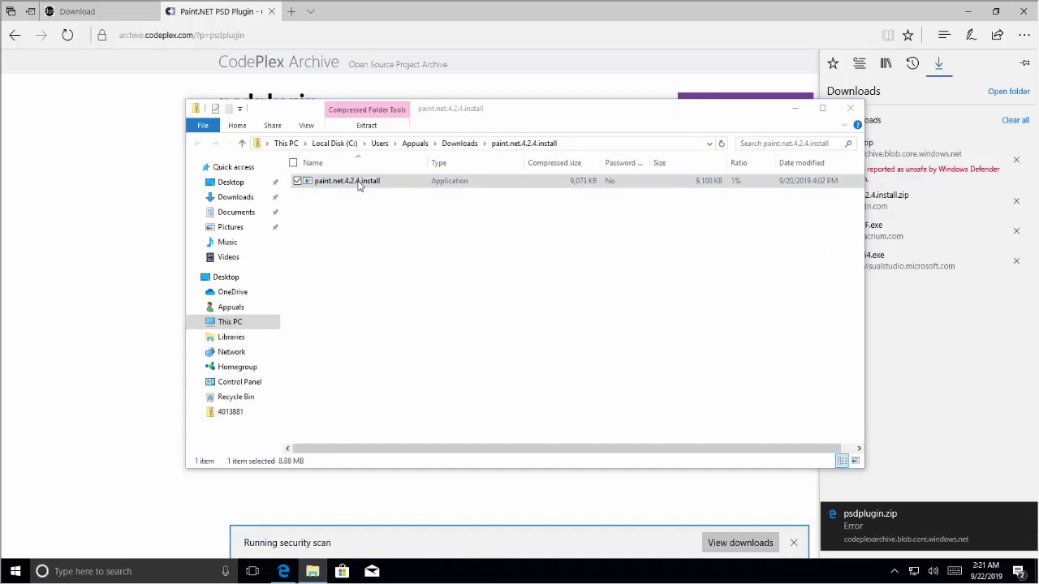
click(358, 185)
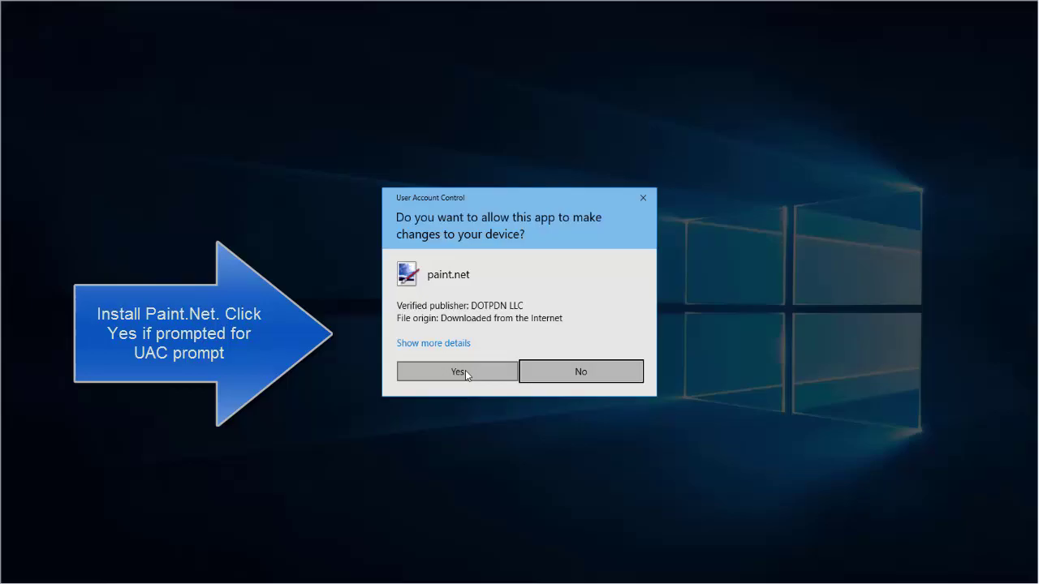
click(463, 371)
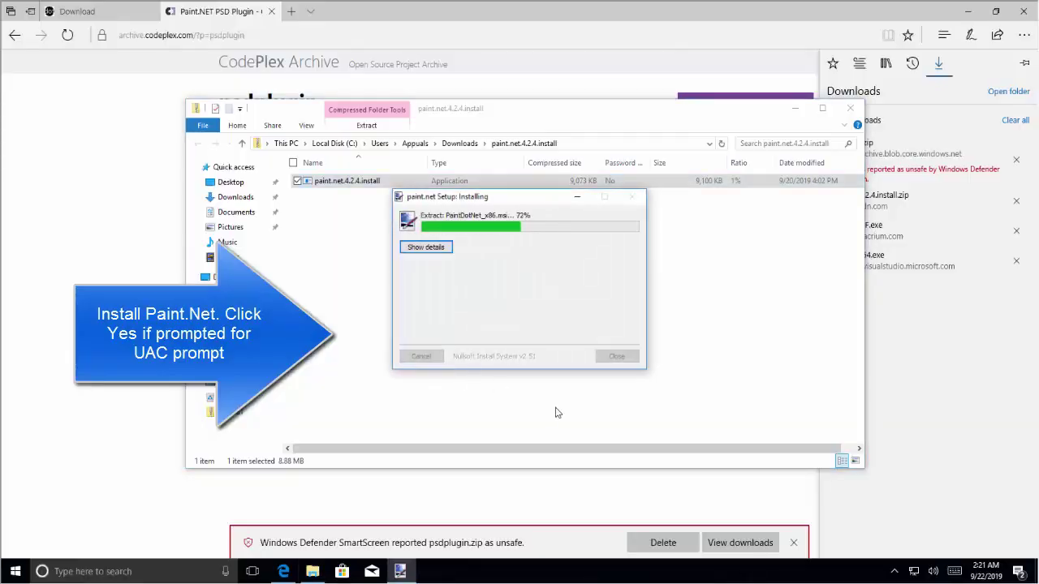
Open psdplugin.zip from Edge's downloads list despite the unsafe warning
click(696, 523)
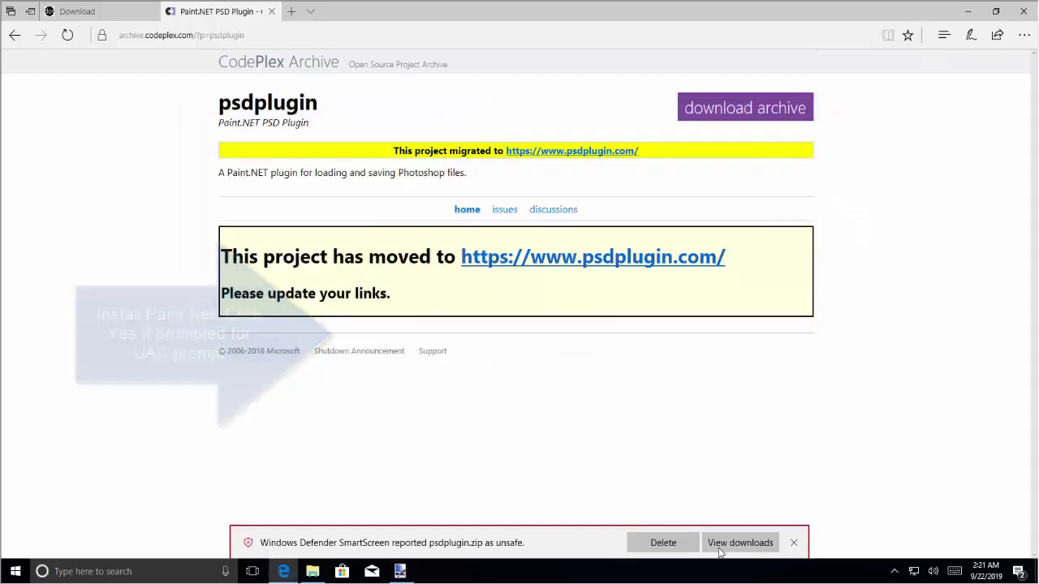
click(739, 543)
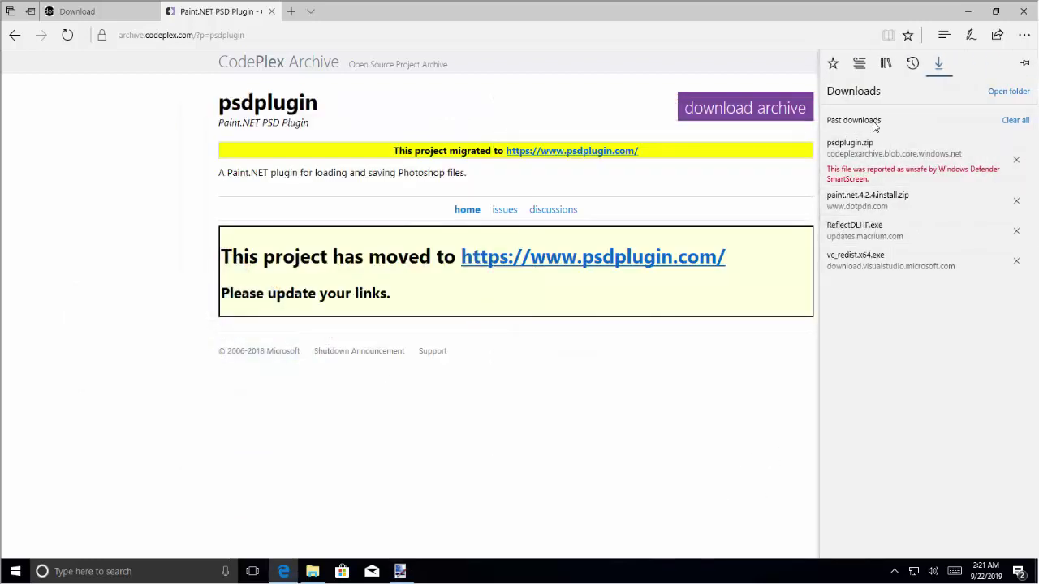
right_click(860, 170)
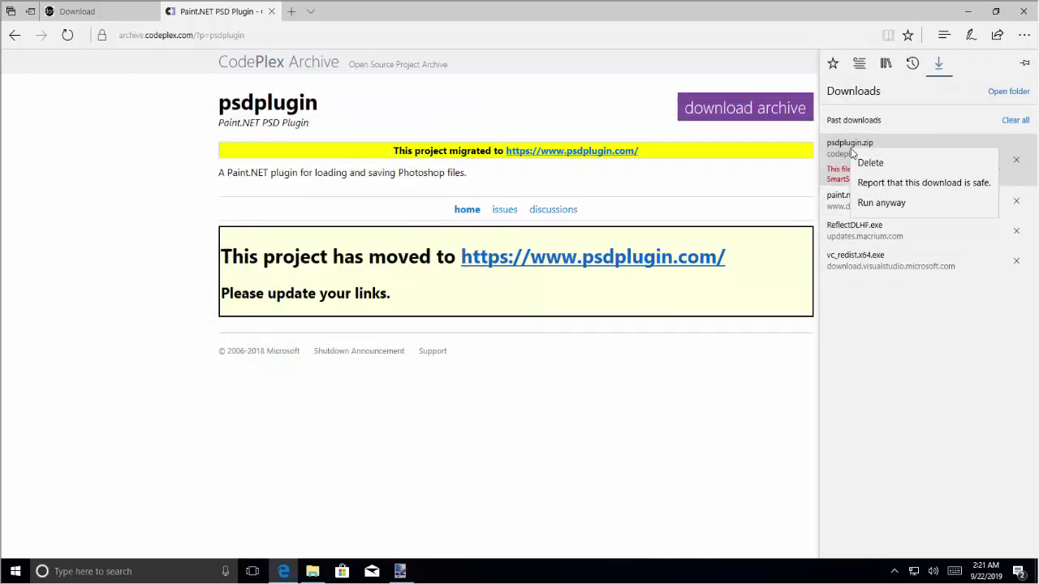
click(873, 204)
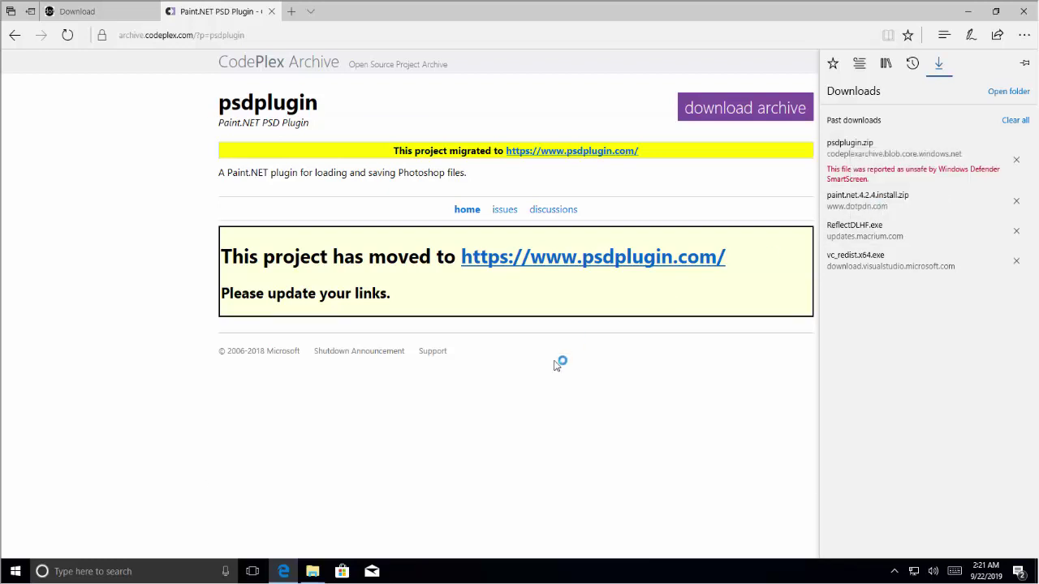
click(538, 230)
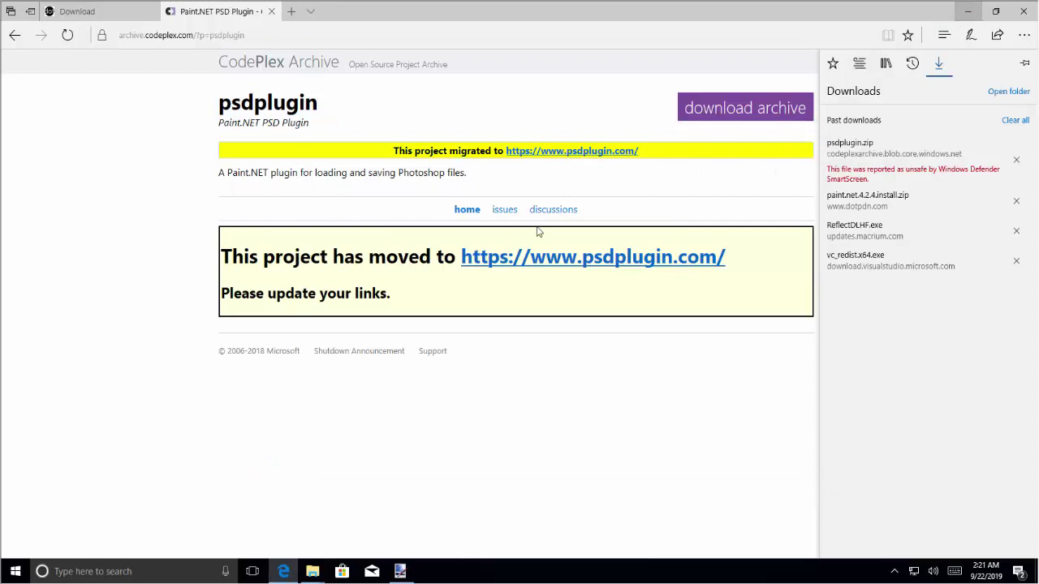
Install paint.net 4.2.4 with Express settings and I Agree, then finish and launch it
click(573, 109)
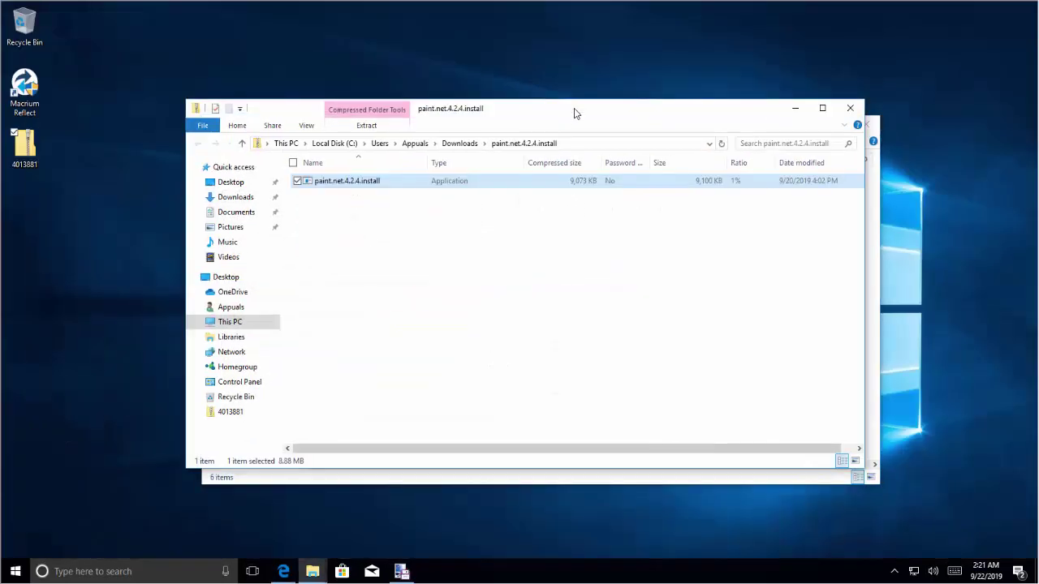
click(795, 110)
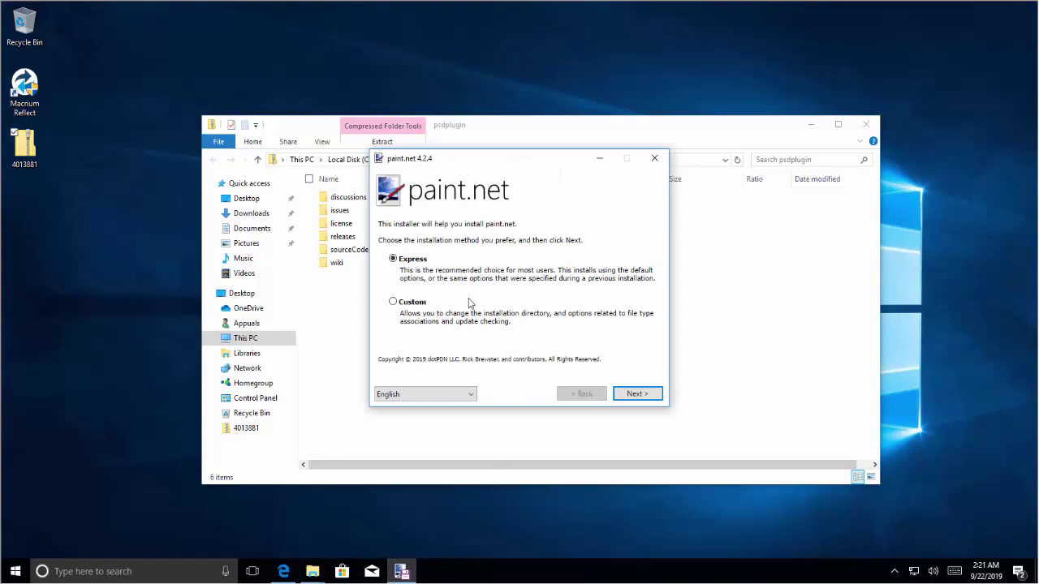
click(643, 395)
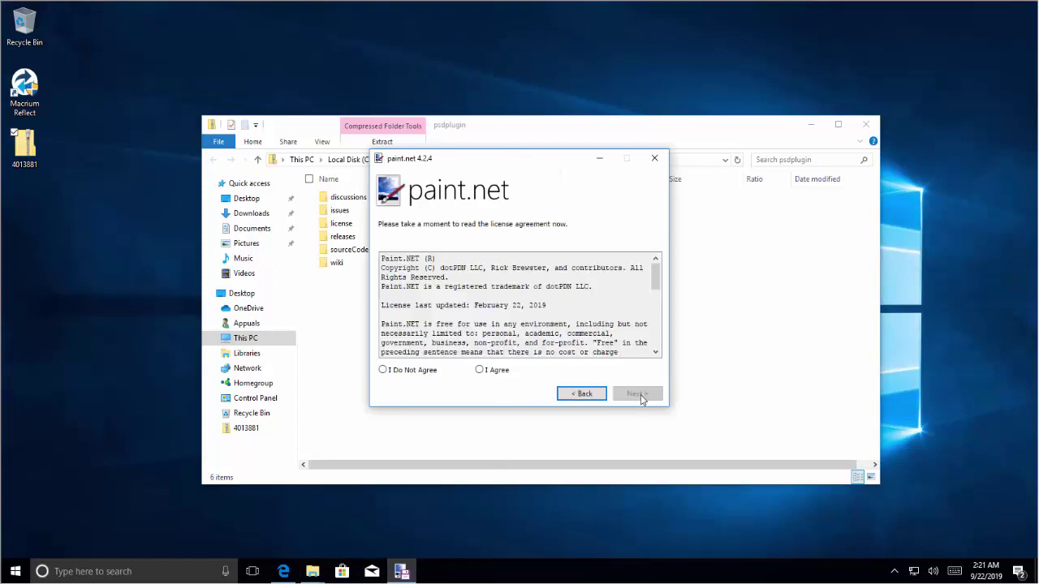
click(480, 370)
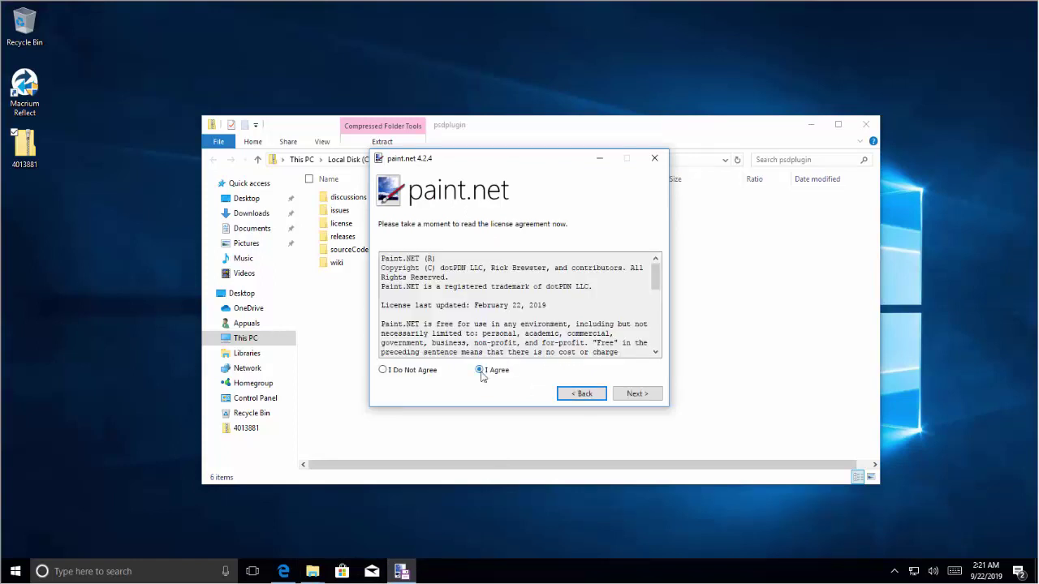
click(638, 394)
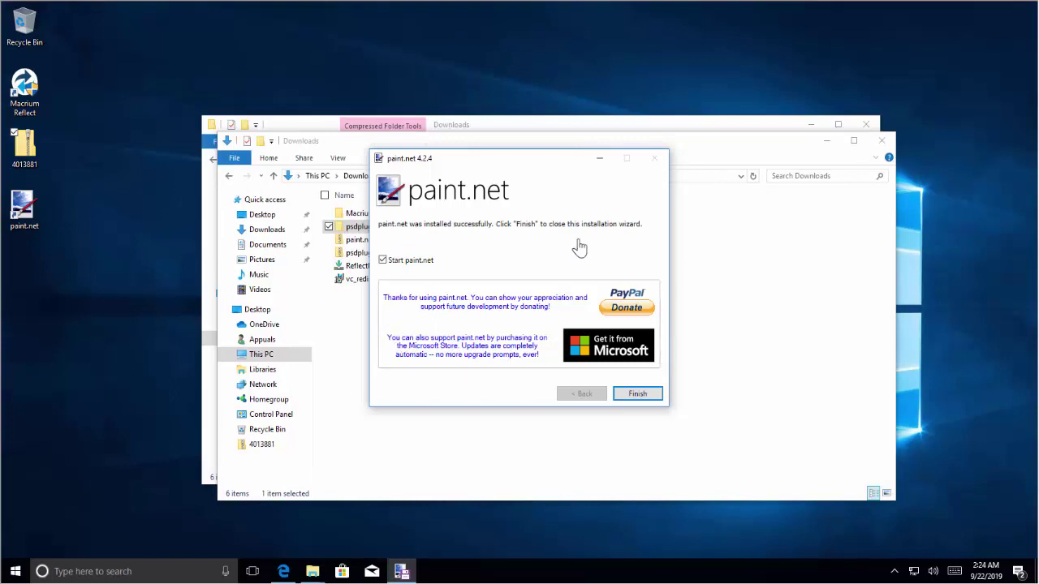
click(651, 395)
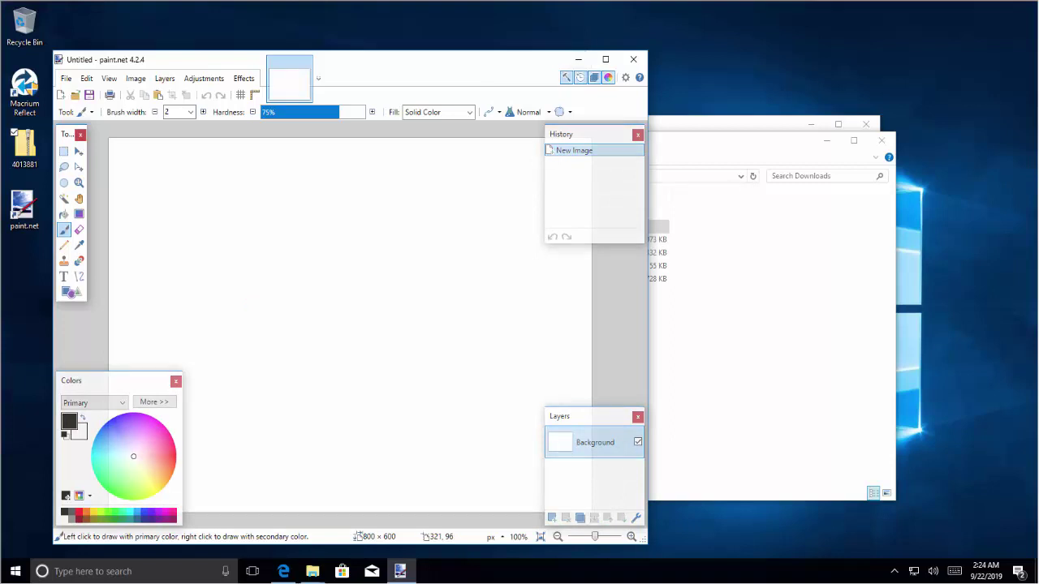
Minimize the paint.net window showing the blank 800 × 600 untitled image
click(580, 62)
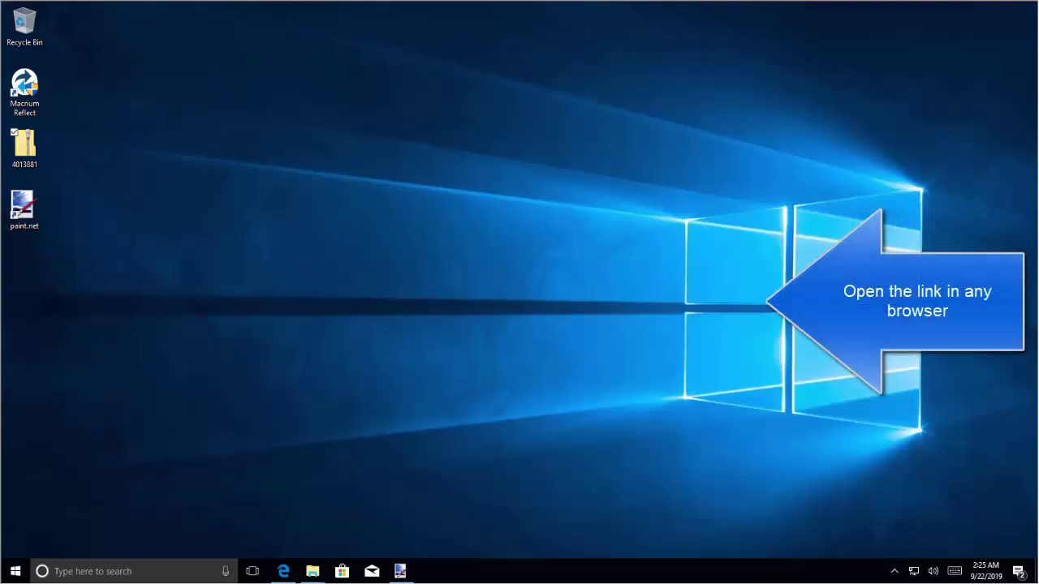
Load psdviewer.org/ConvertPsdToJpg.aspx in a new Edge tab
click(284, 571)
click(292, 16)
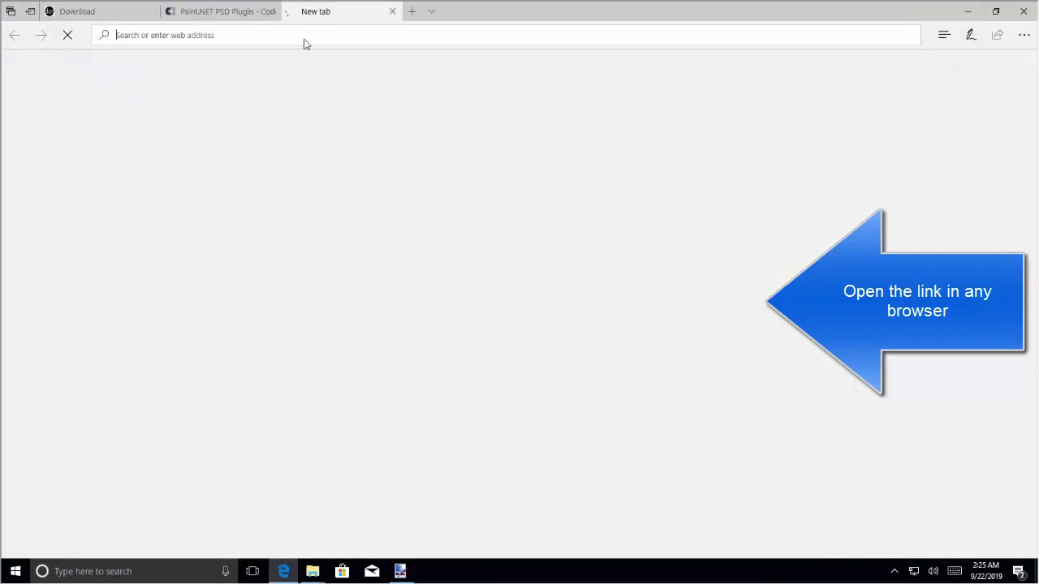
text(http://psdviewer.org/ConvertPsdToJpg.aspx)
key(Return)
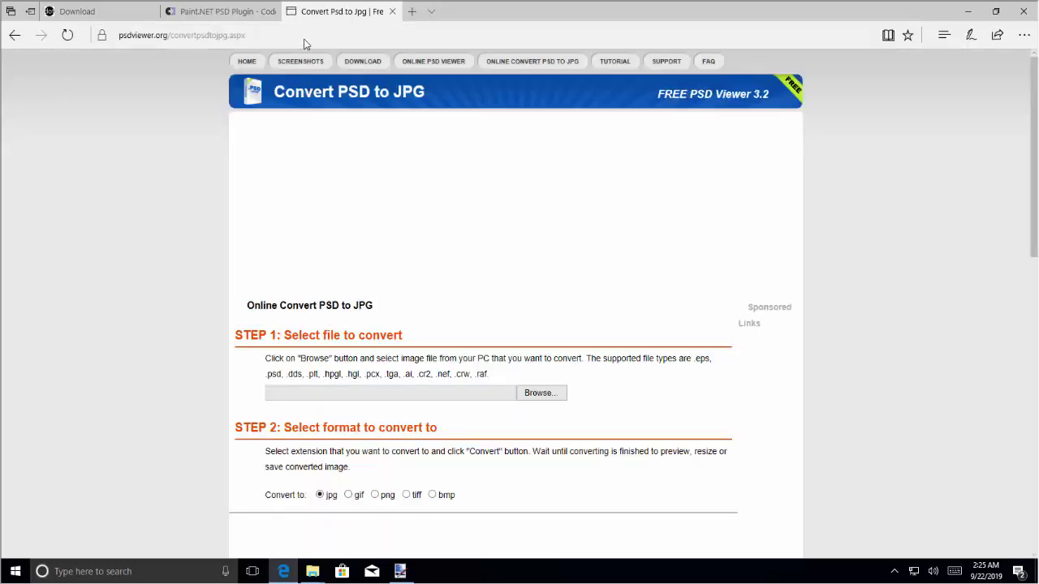
Try uploading 4013881.zip from the Desktop and dismiss the not-allowed alert
click(558, 400)
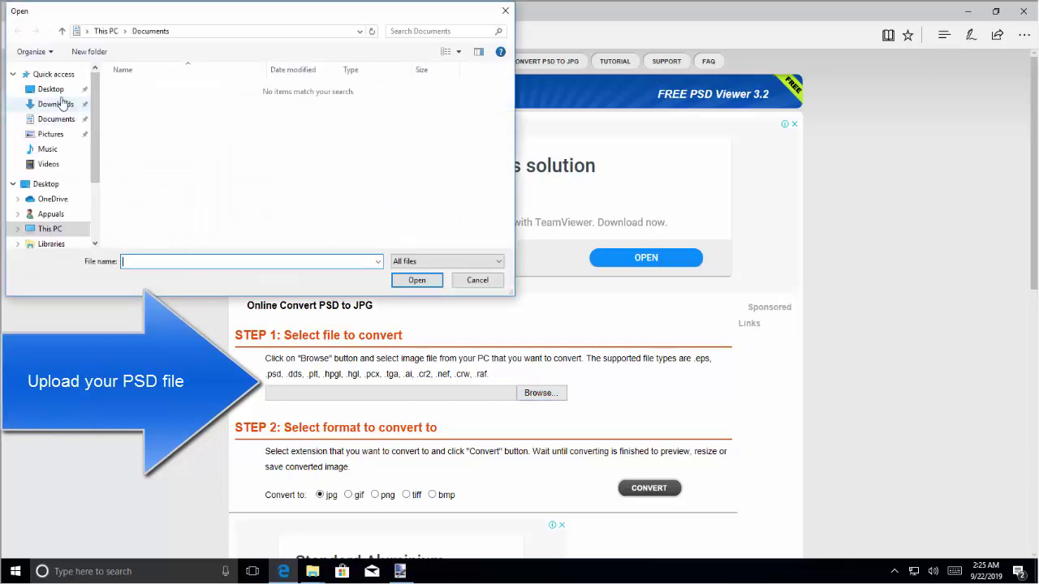
click(52, 89)
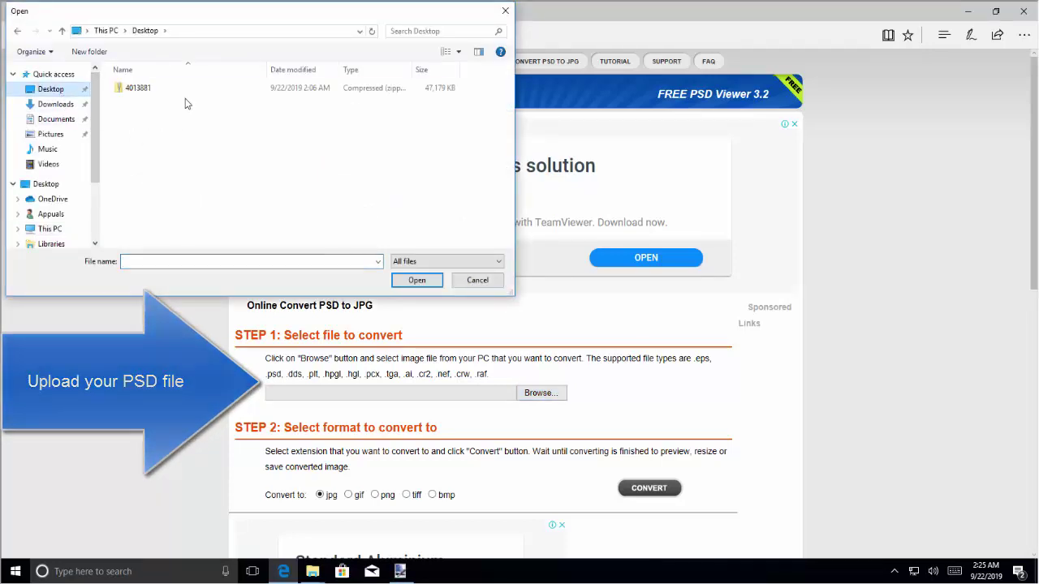
double_click(186, 95)
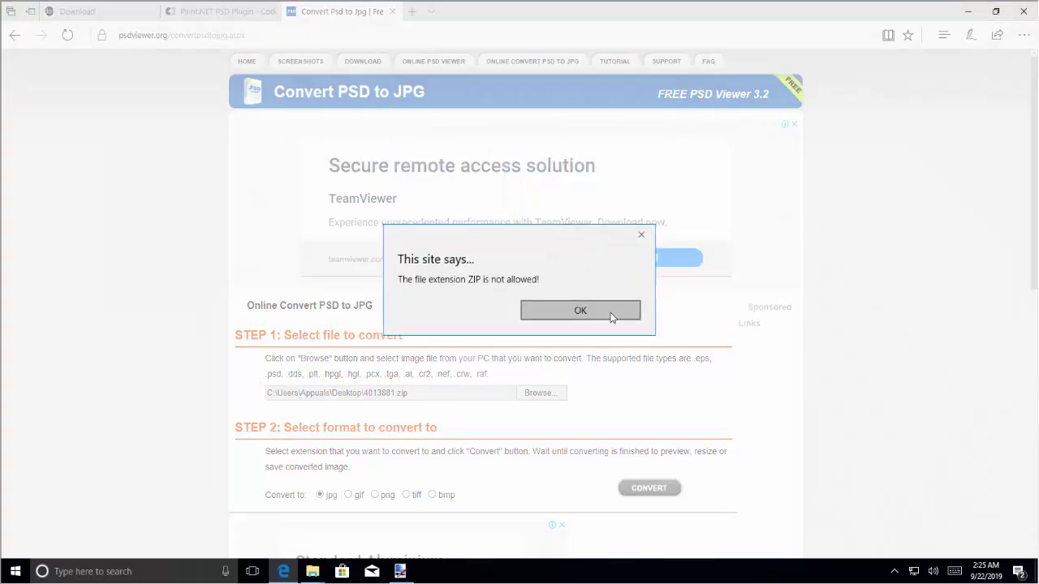
click(612, 313)
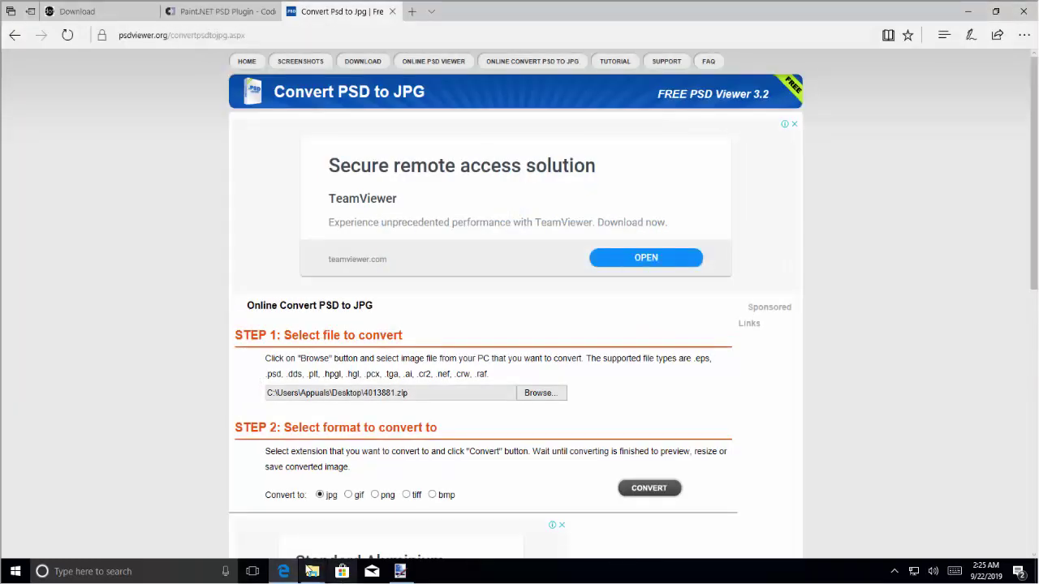
mouse_move(312, 574)
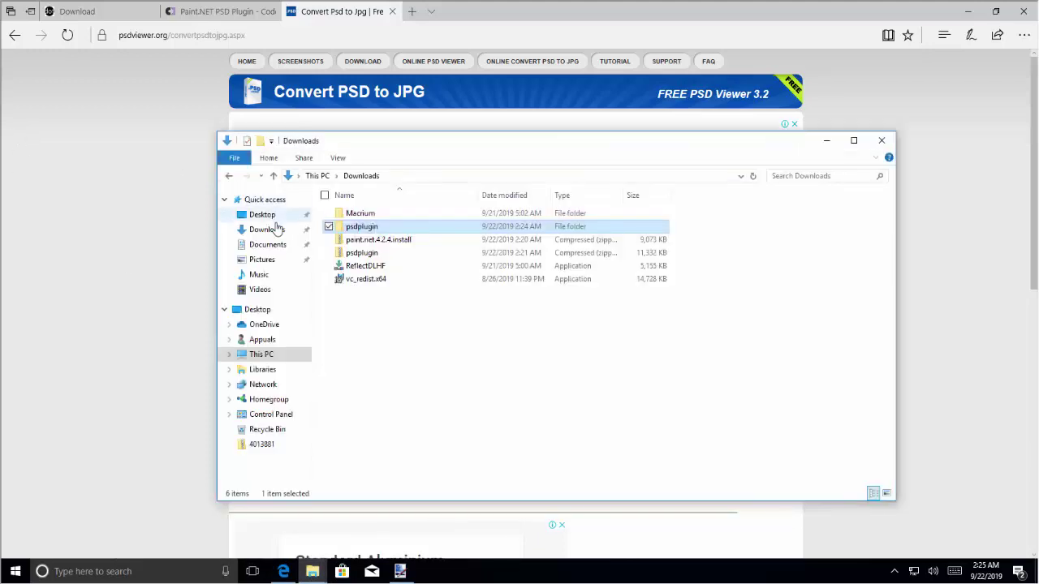
Extract 4013881.zip on the Desktop into a 4013881 folder, then minimize the Explorer windows
click(258, 215)
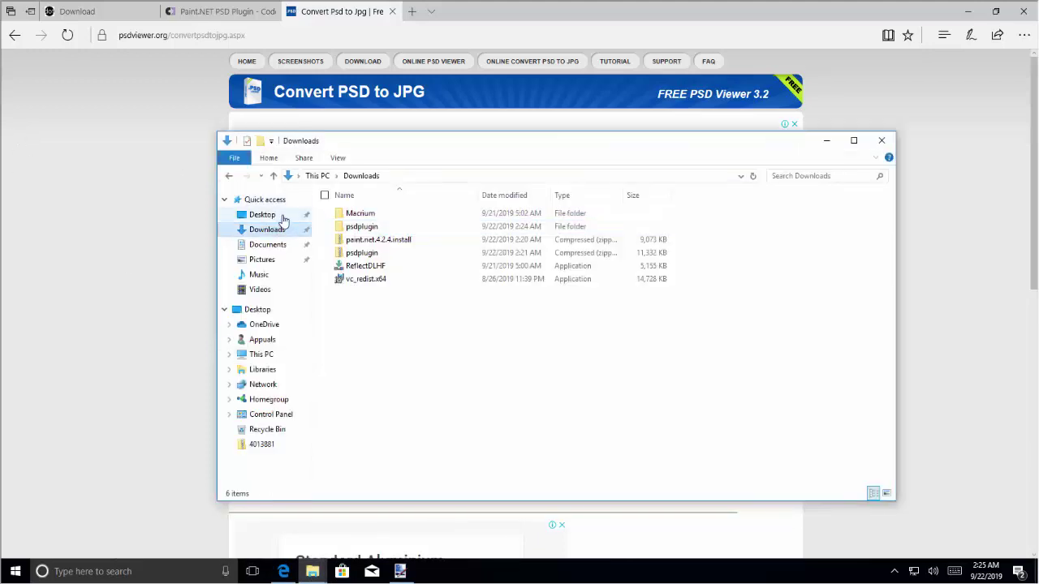
click(371, 215)
right_click(371, 216)
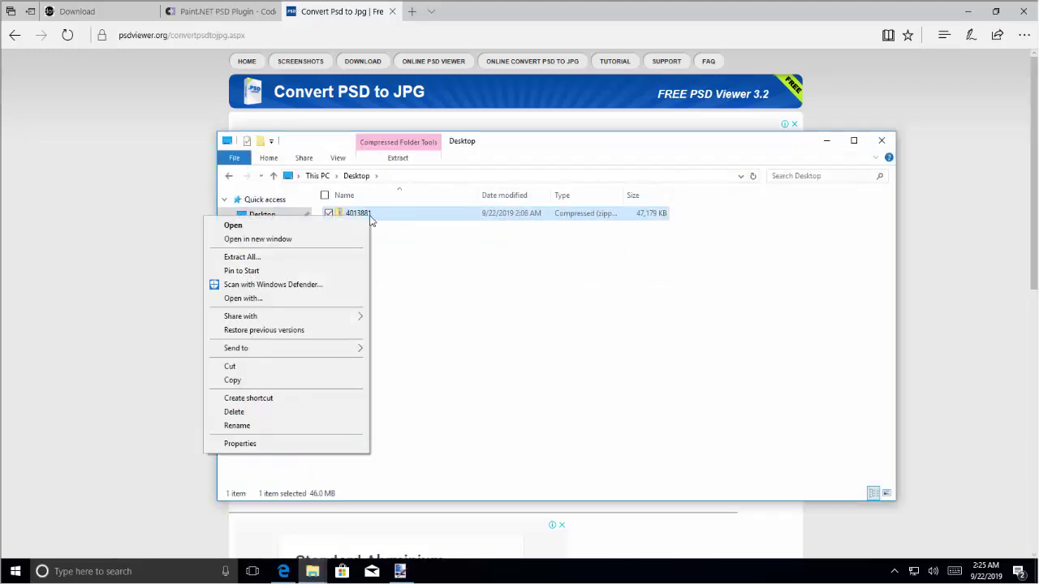
click(286, 258)
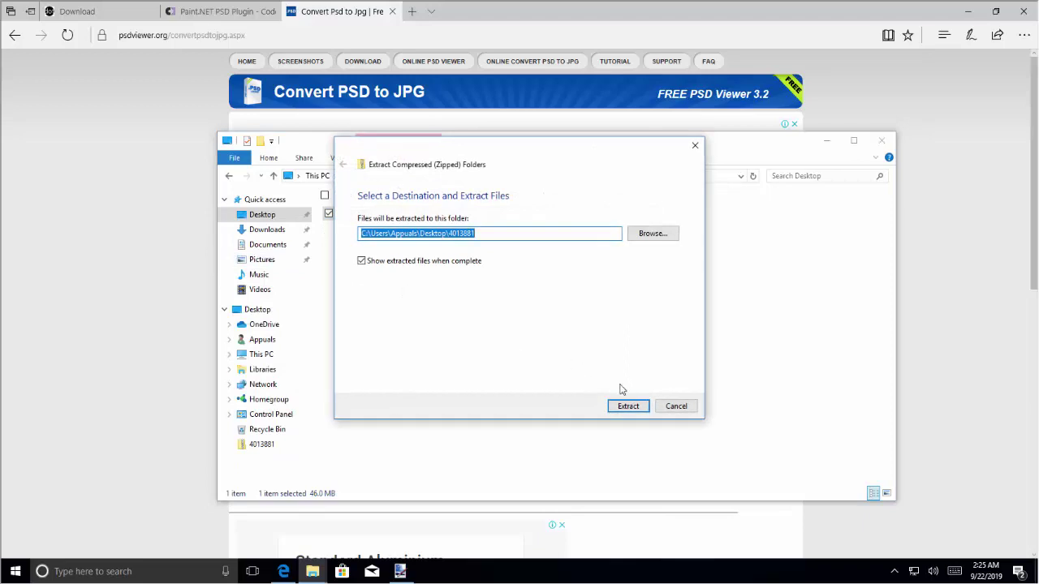
click(628, 407)
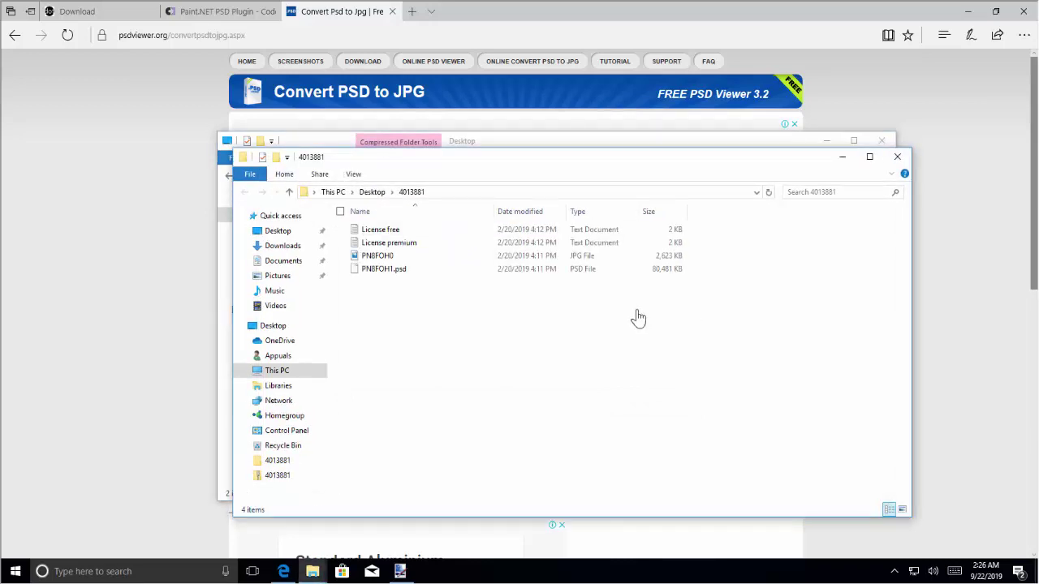
click(842, 156)
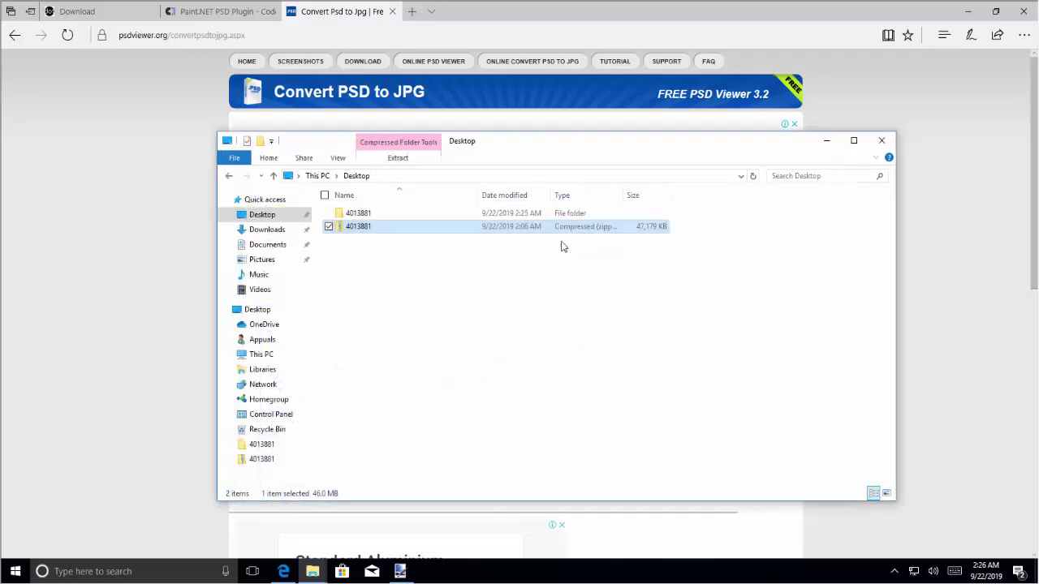
click(826, 140)
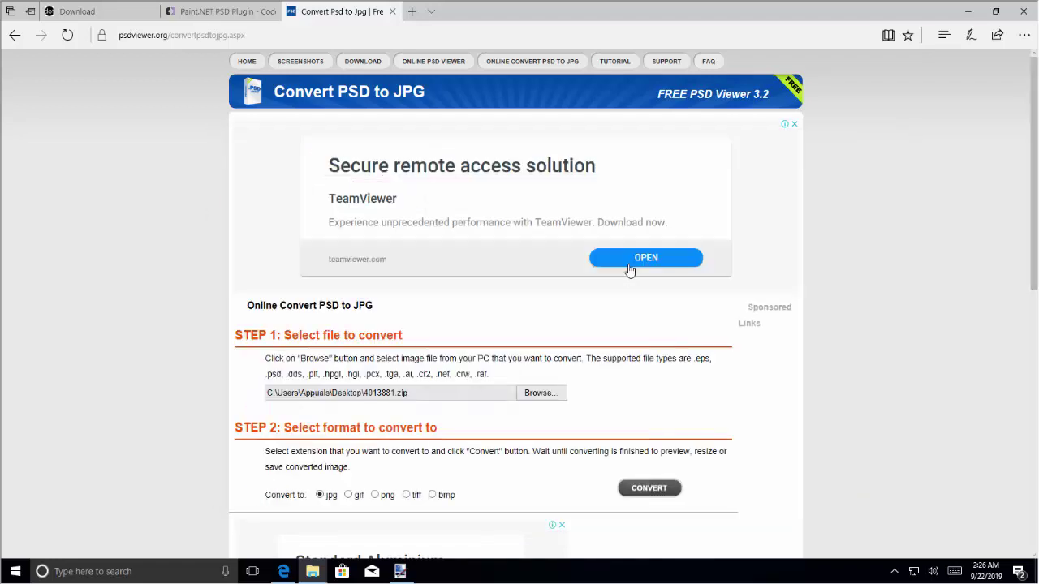
Upload PN8FOH1.psd from the 4013881 folder and convert it to JPG
click(541, 393)
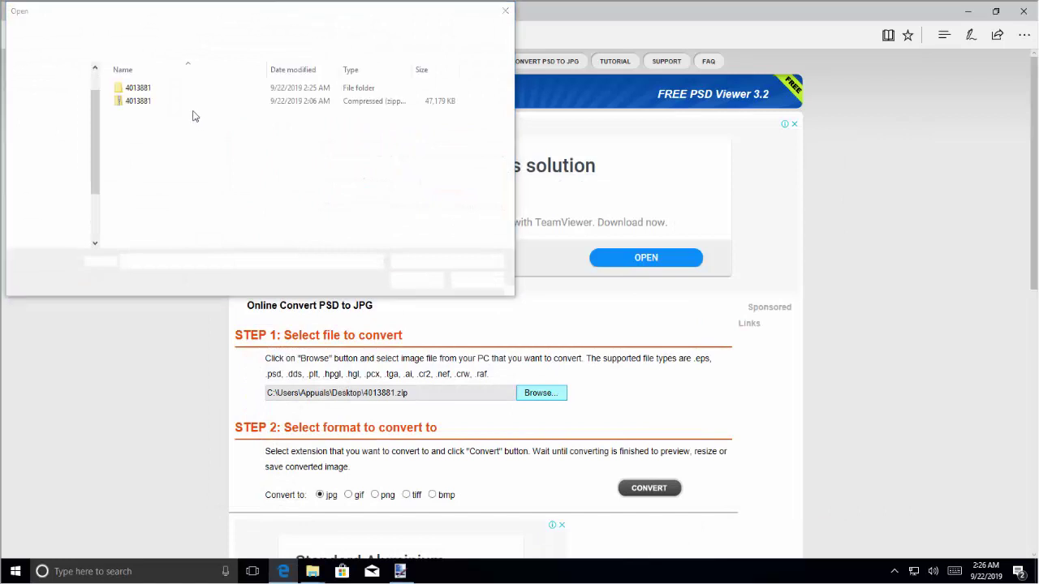
double_click(174, 88)
click(167, 127)
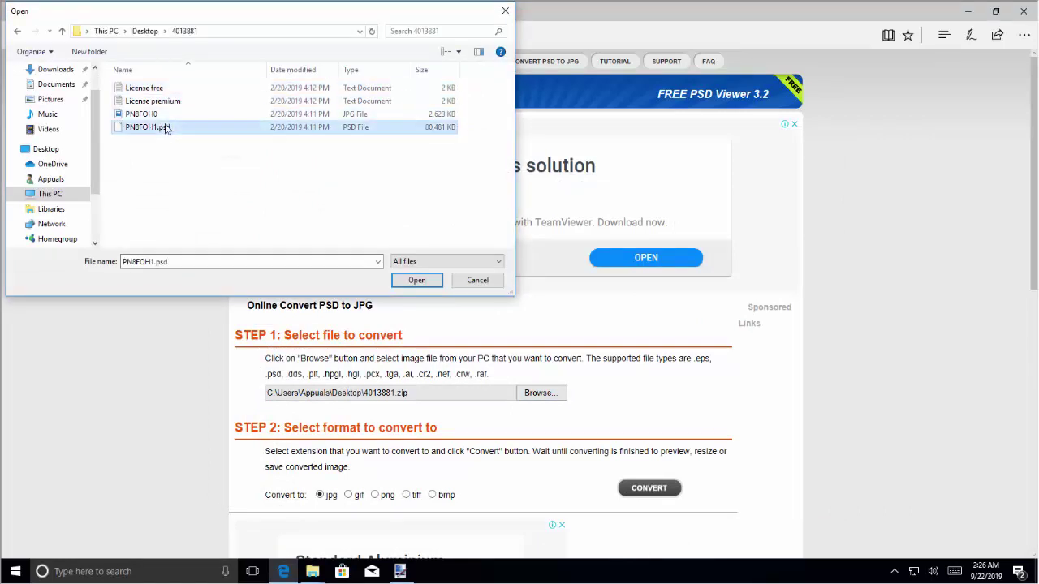
double_click(167, 127)
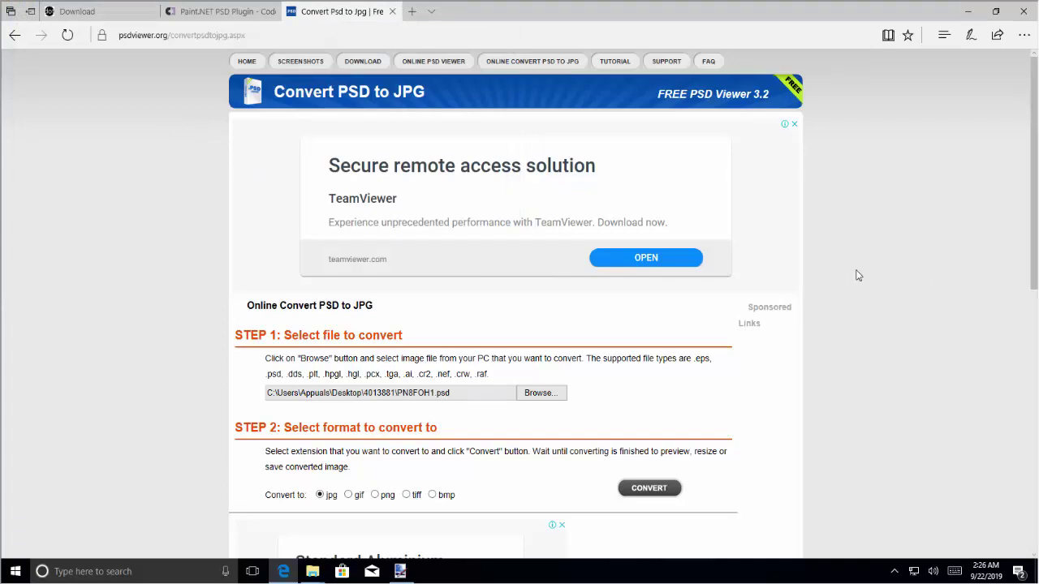
scroll(867, 271, down, 2)
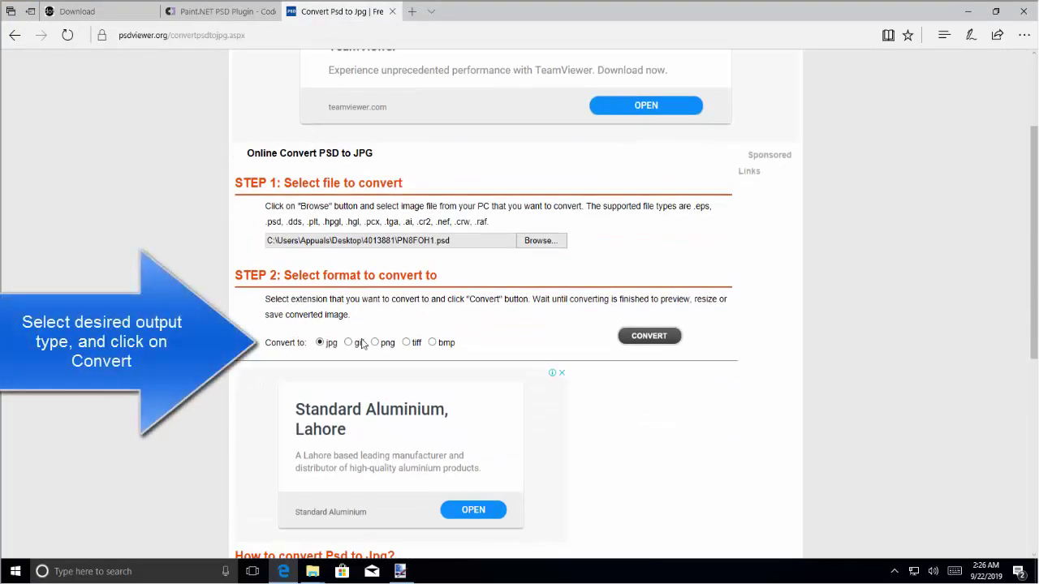
click(648, 337)
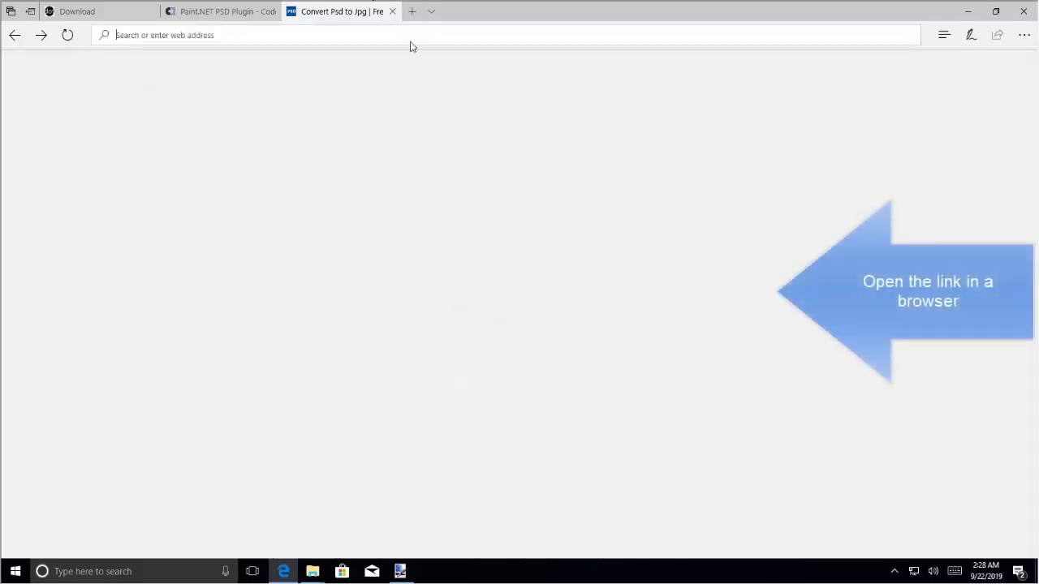
Load gimp.org/downloads in a new tab and save the gimp-2.10.12-setup-3.exe Windows installer
key(ctrl+t)
key(ctrl+v)
key(Return)
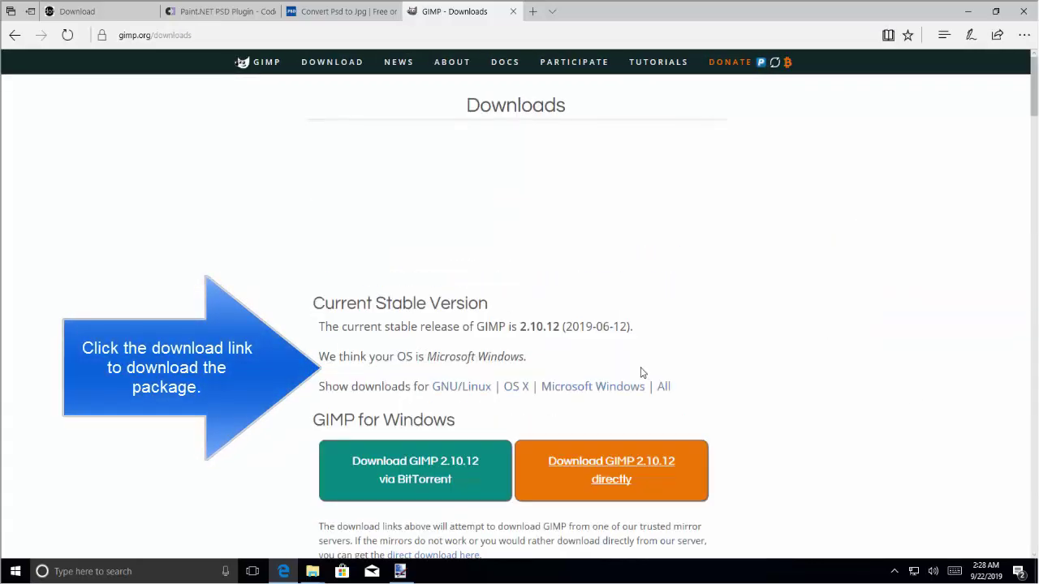
click(627, 477)
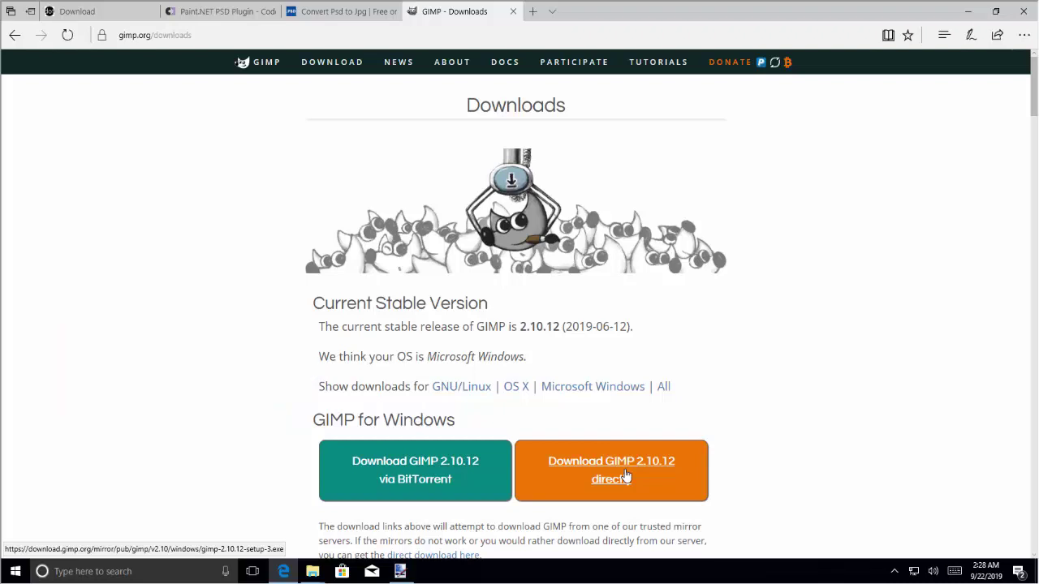
click(630, 540)
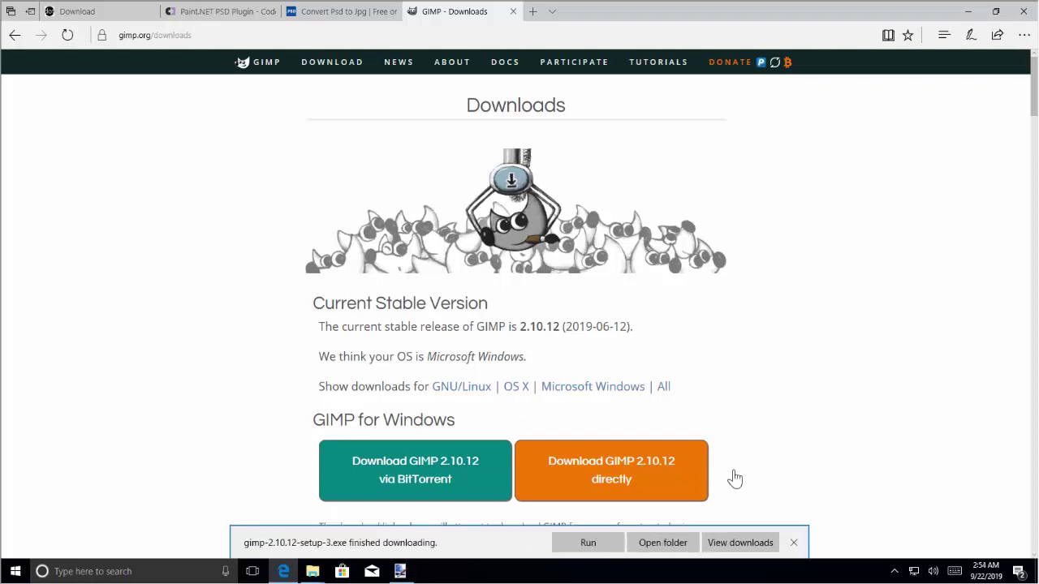
Run the downloaded GIMP installer, close paint.net from the taskbar, and bring Edge back
click(589, 543)
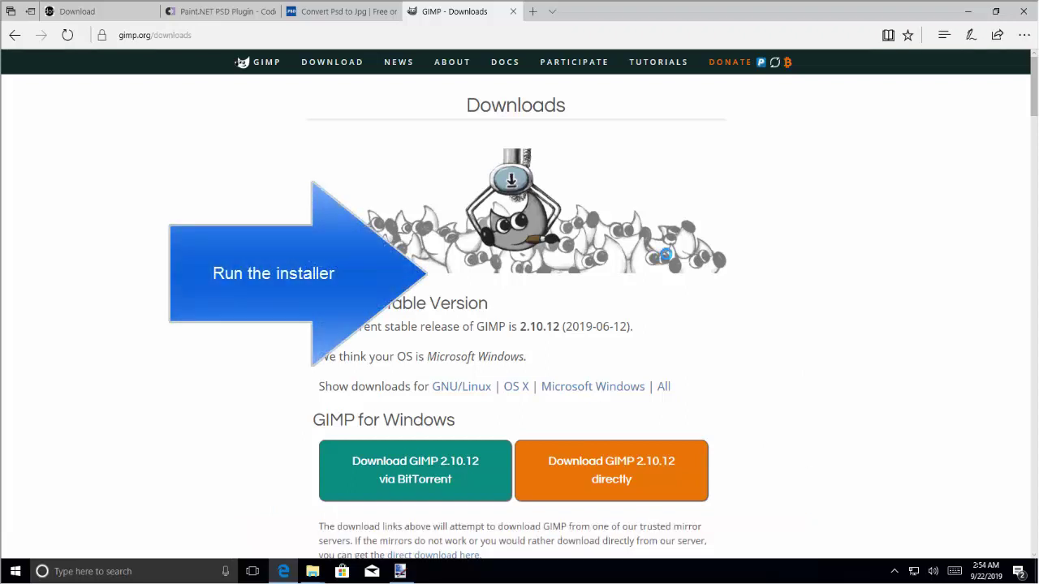
click(968, 16)
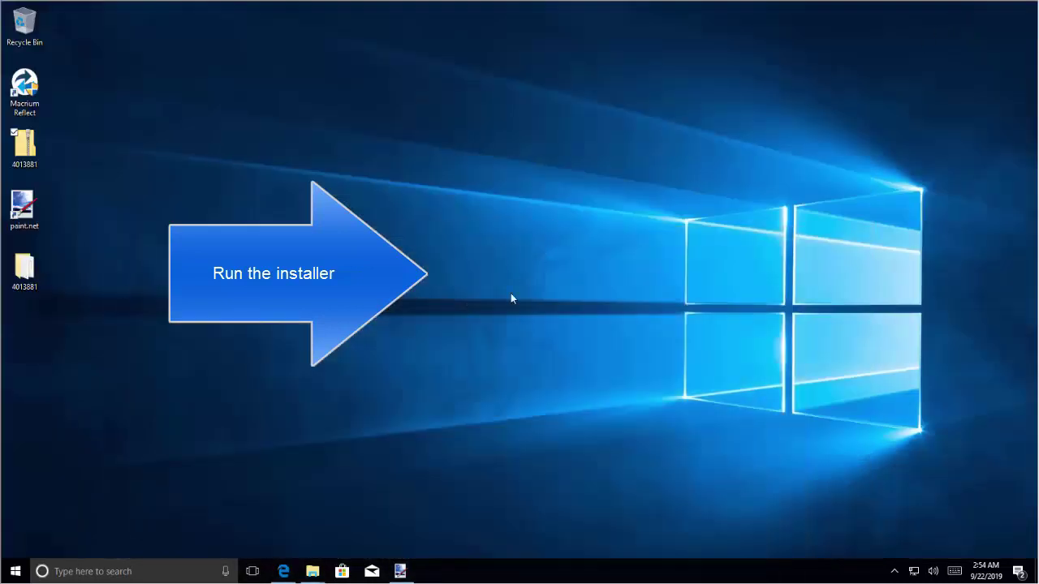
right_click(400, 570)
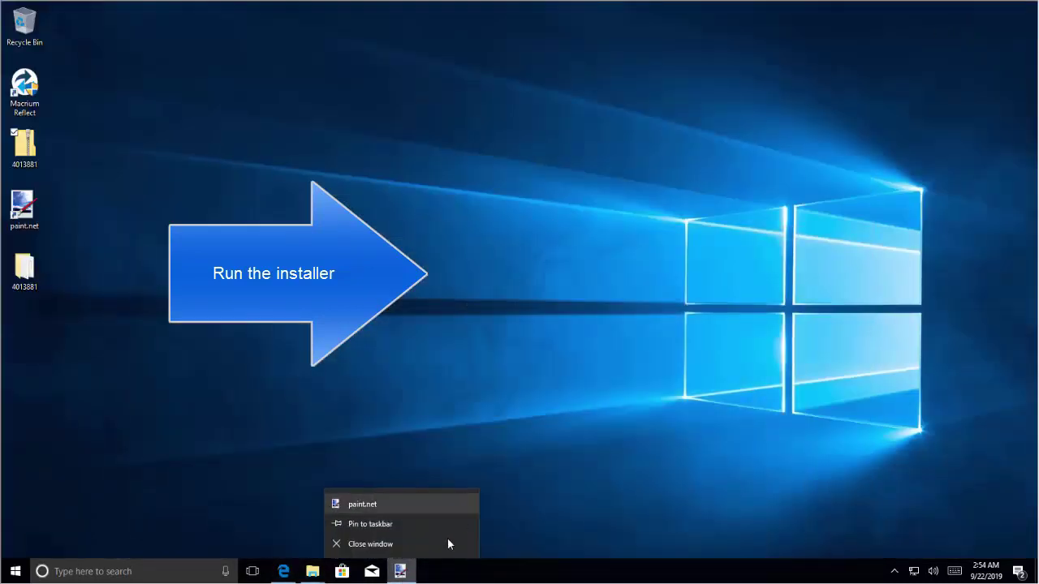
click(414, 546)
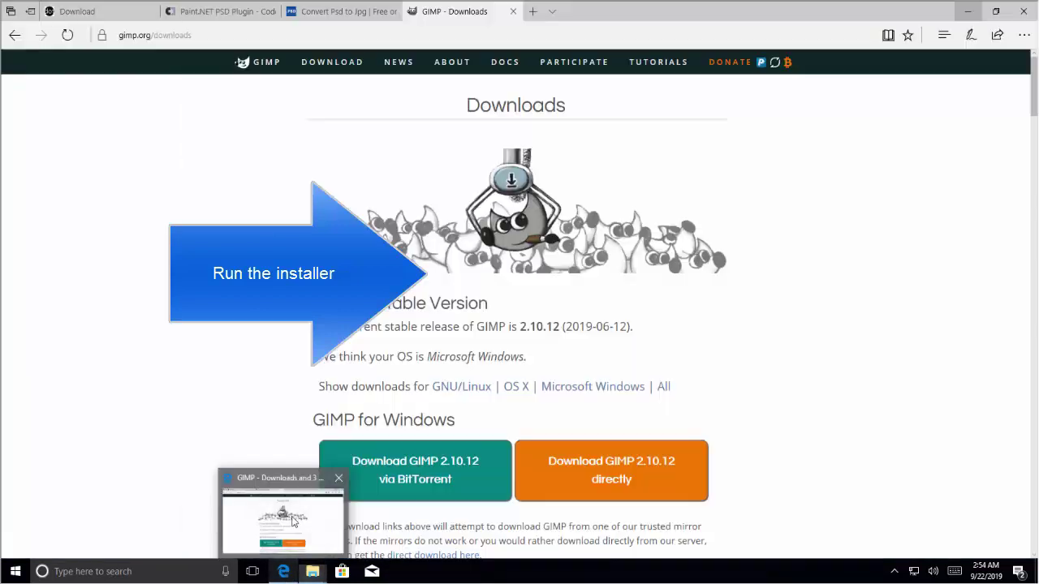
click(295, 520)
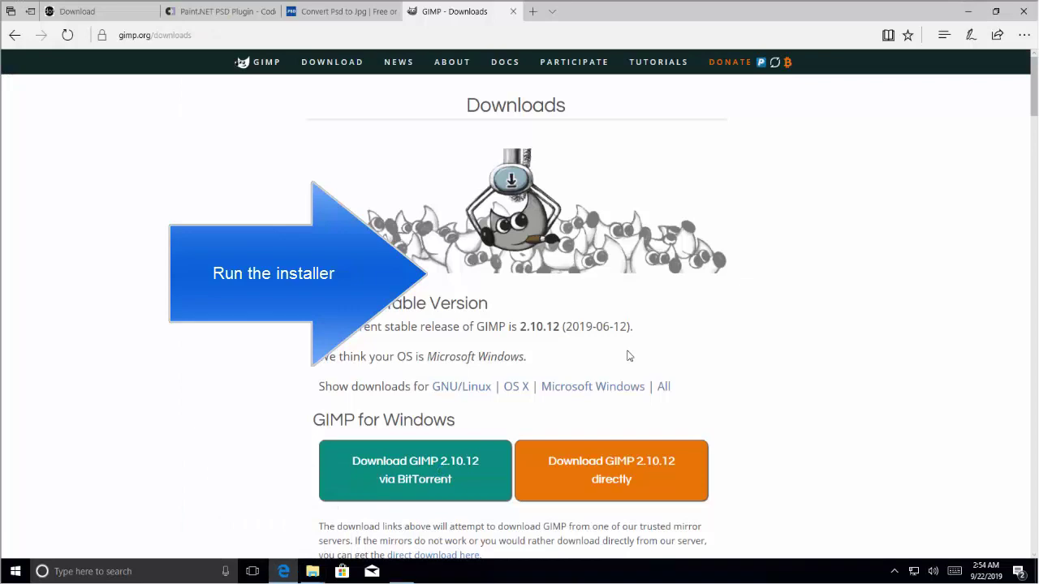
Install GIMP 2.10 for all users with English setup language and default settings, then finish
click(967, 18)
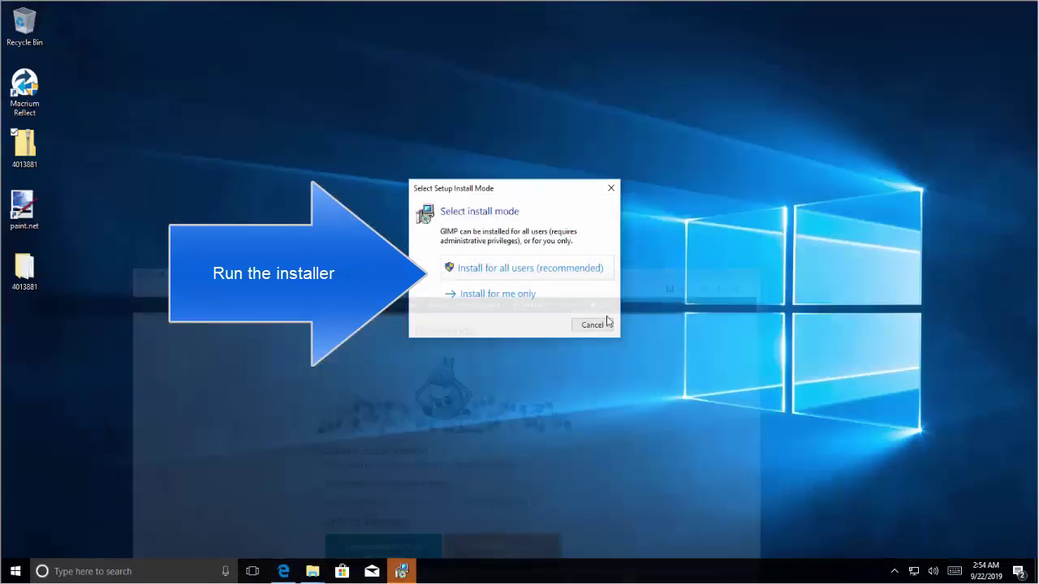
click(533, 276)
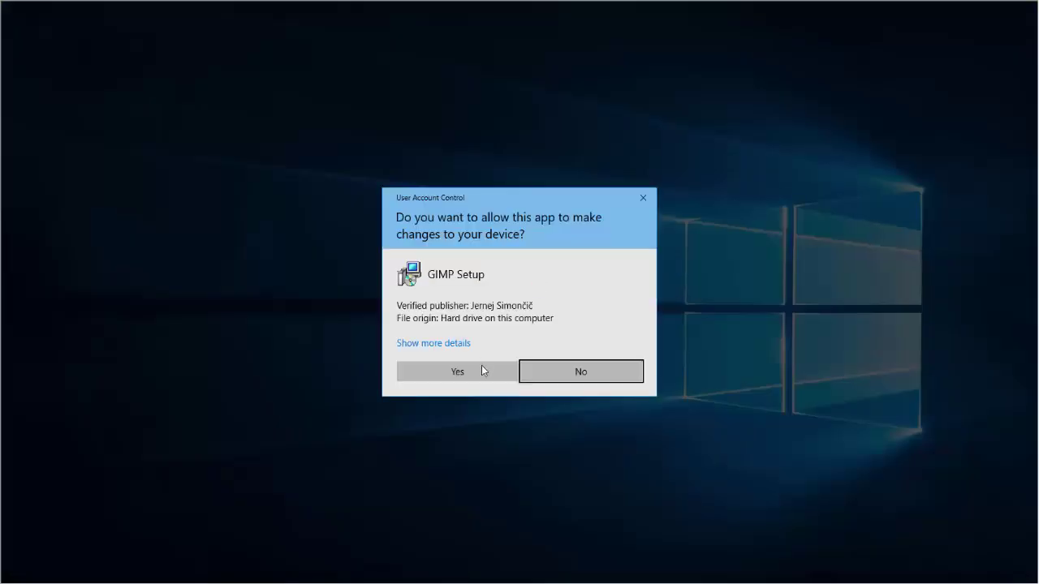
click(480, 373)
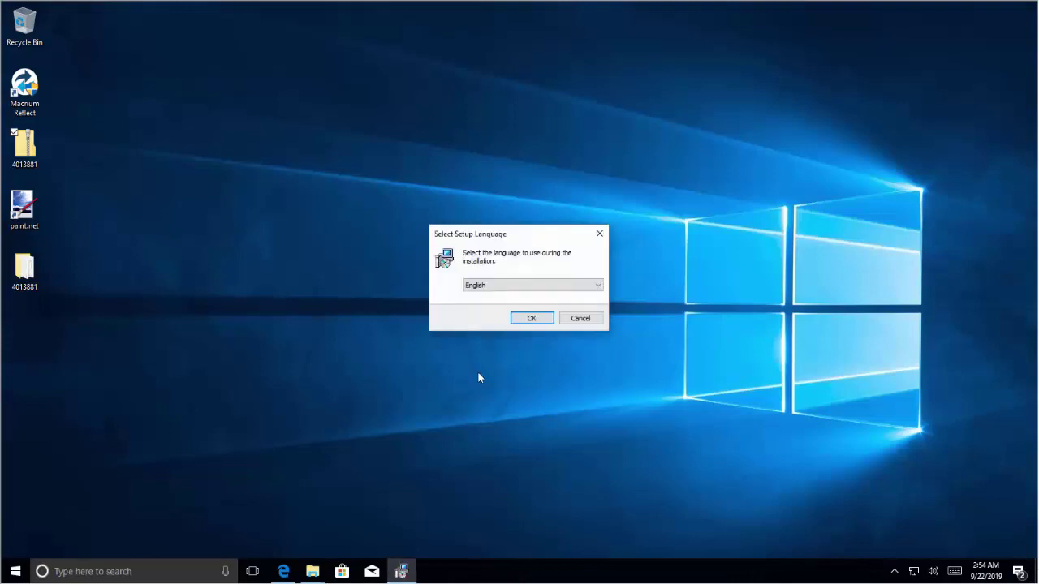
click(524, 318)
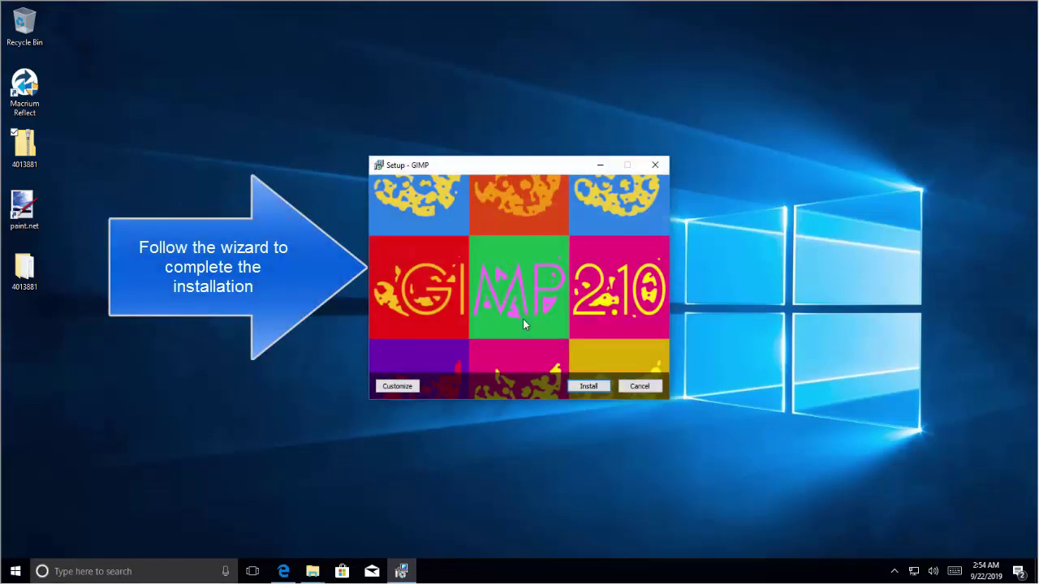
click(588, 387)
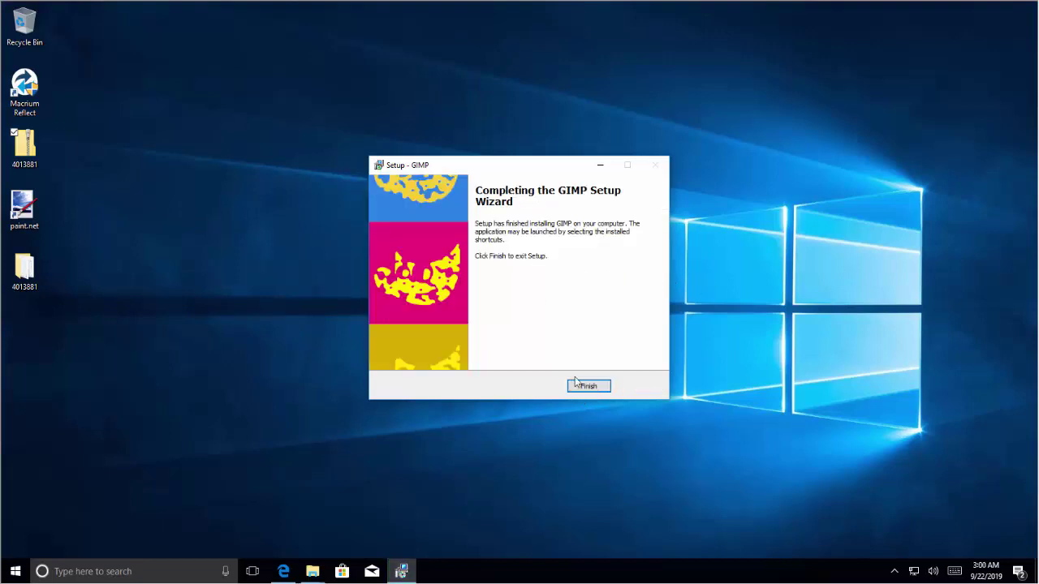
click(579, 385)
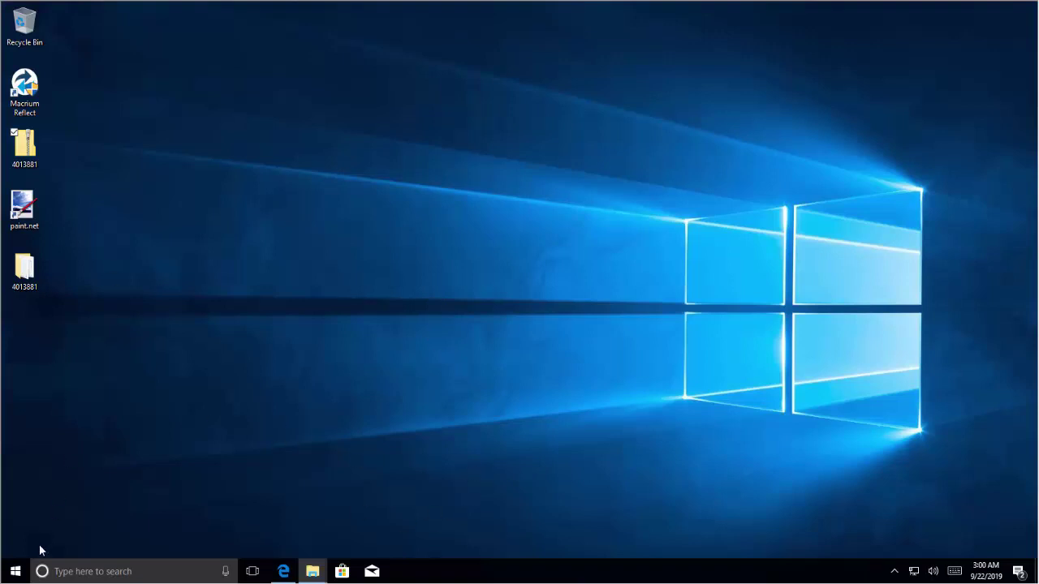
Start GIMP 2.10.12 from Recently added in the Start menu
click(14, 571)
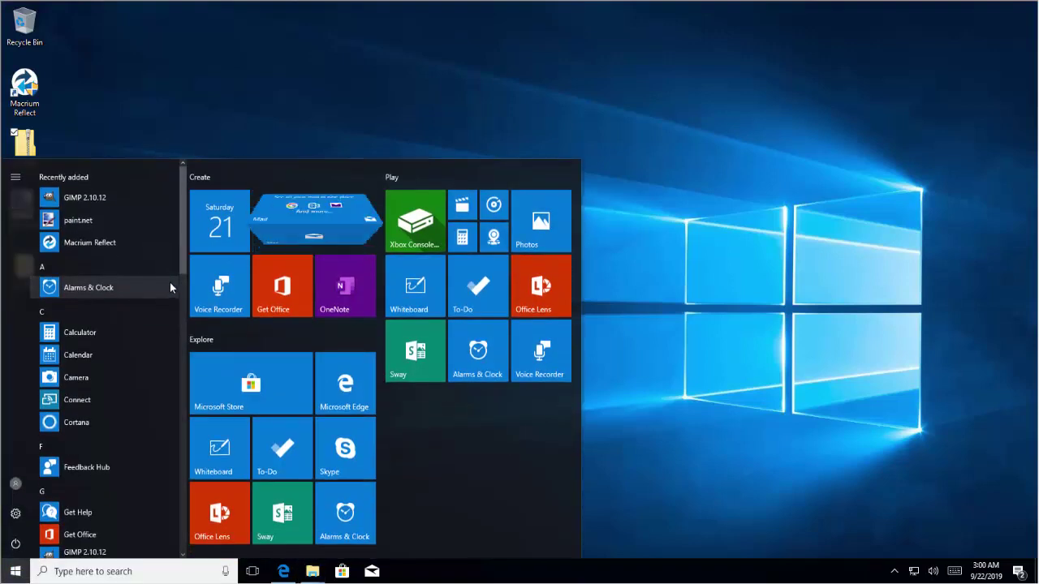
click(121, 200)
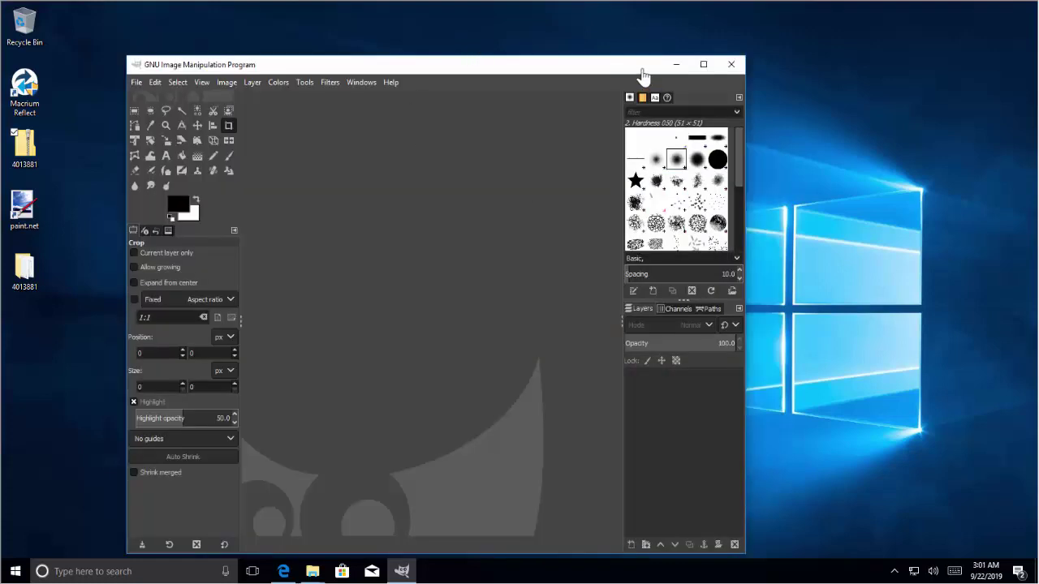
Maximize GIMP and open PN8FOH1.psd from the Desktop's 4013881 folder
click(703, 65)
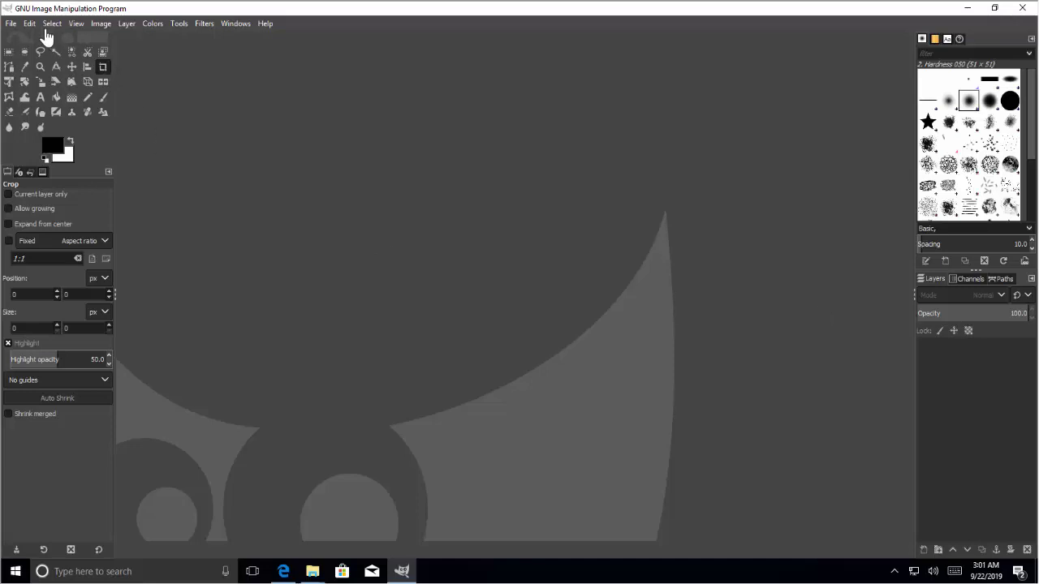
click(10, 23)
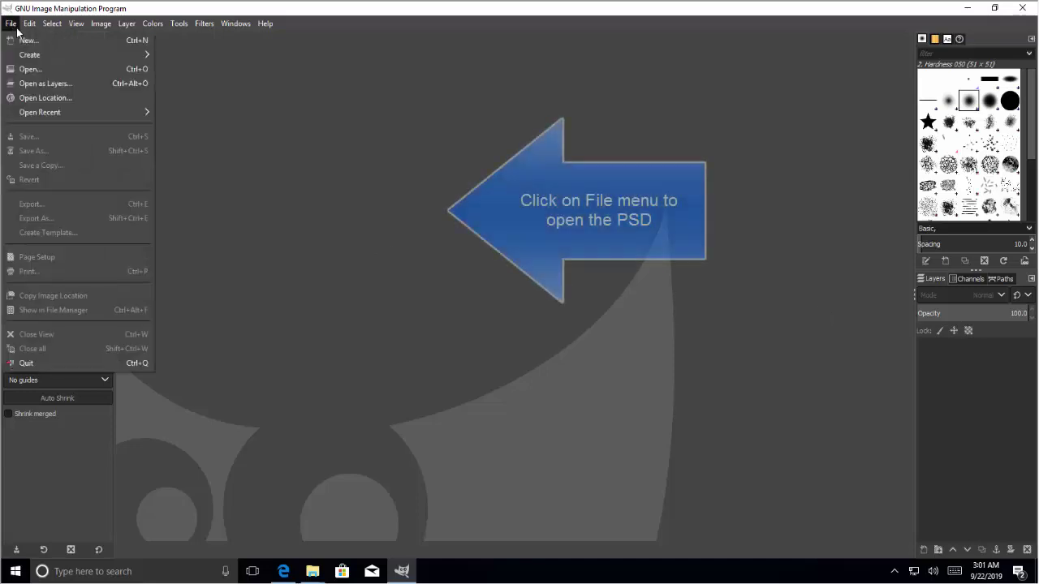
click(48, 67)
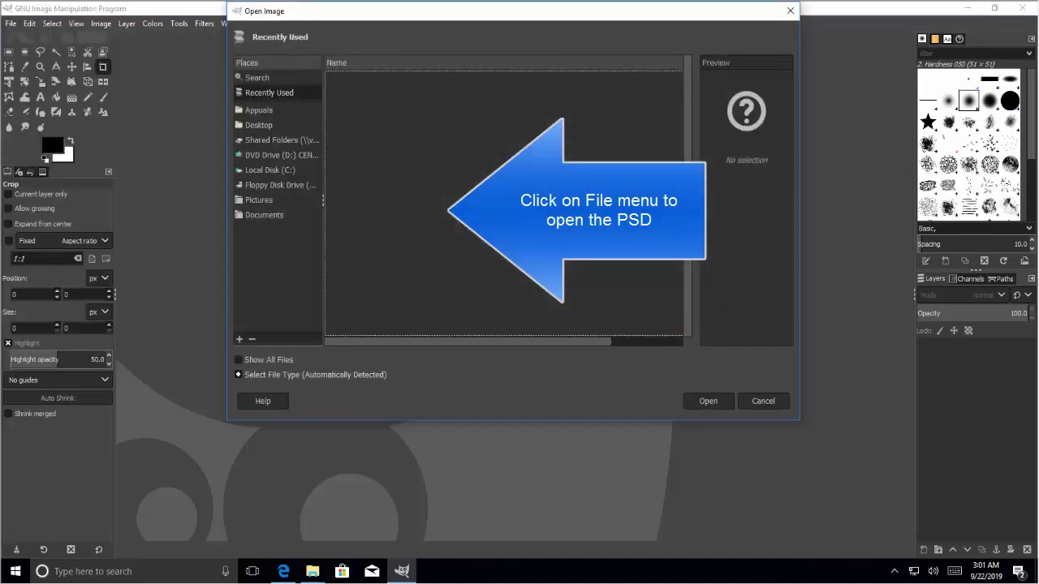
click(265, 125)
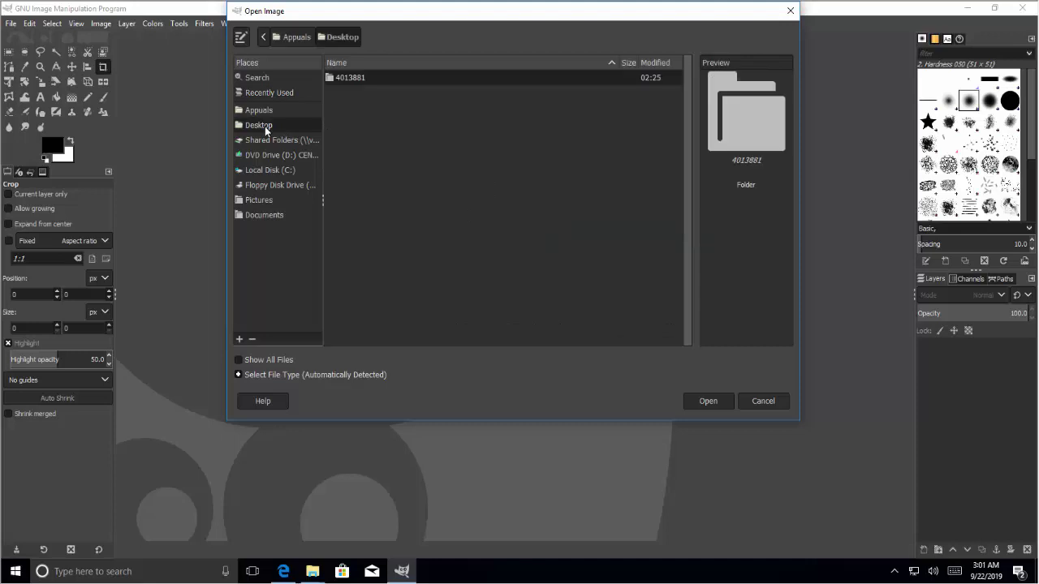
double_click(481, 80)
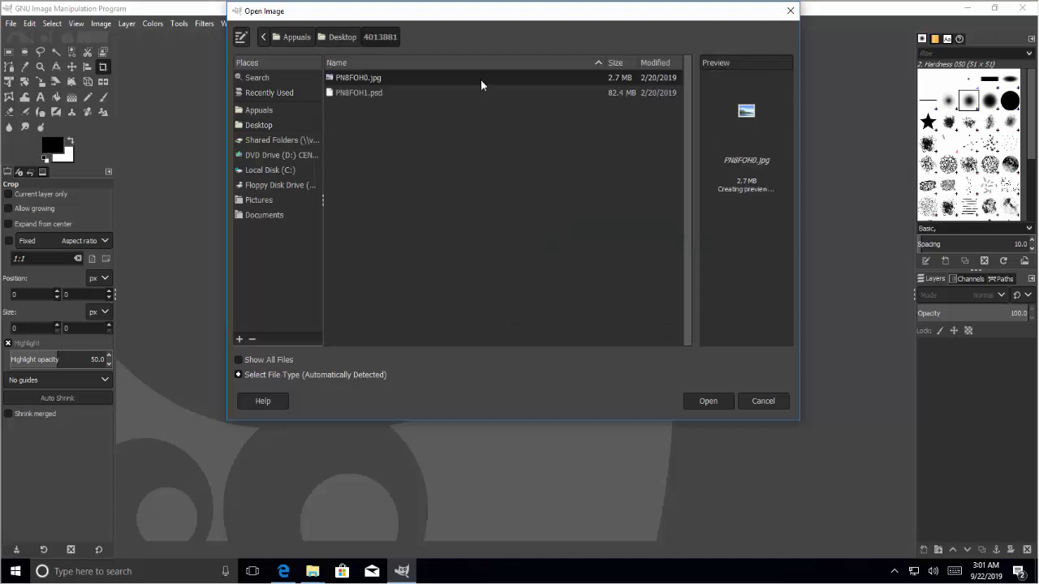
click(415, 93)
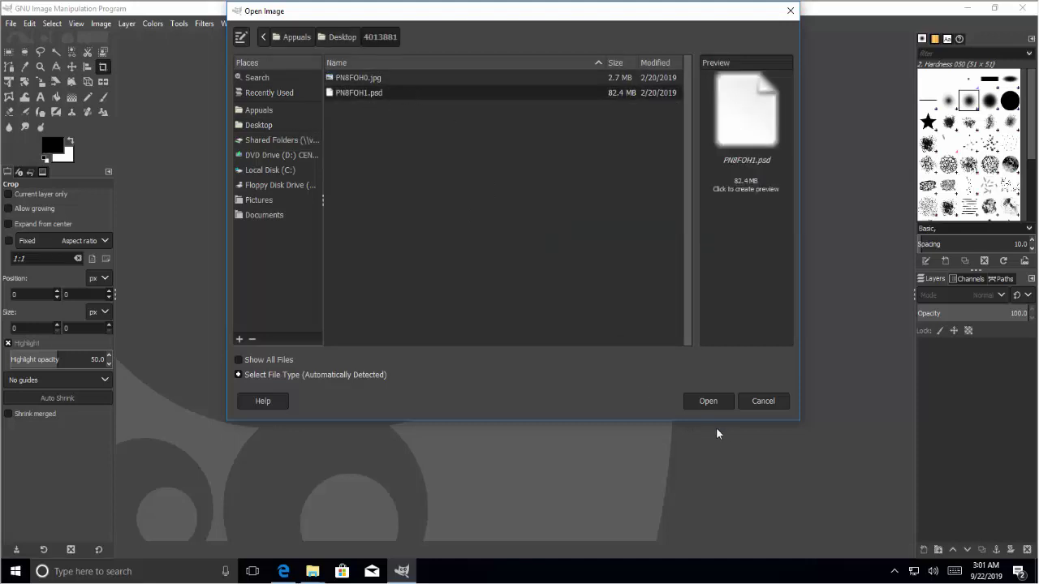
click(715, 405)
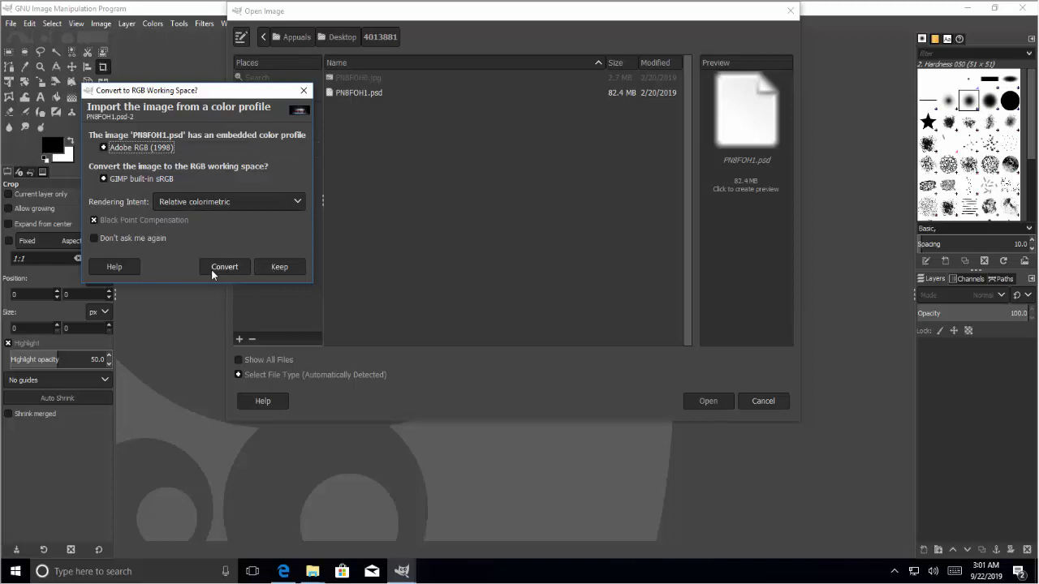
Keep the image's Adobe RGB (1998) profile rather than converting to built-in sRGB
click(276, 272)
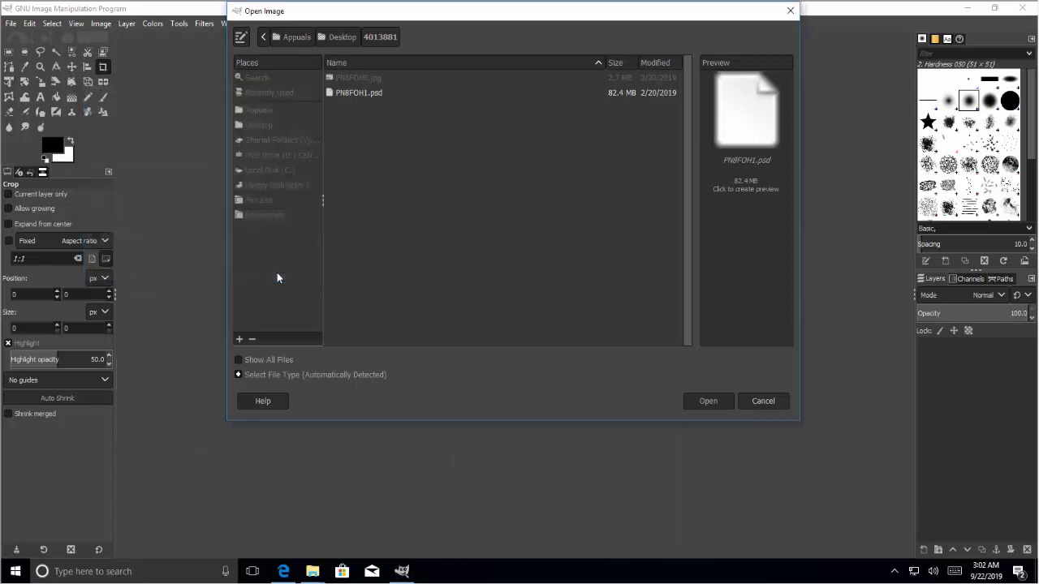